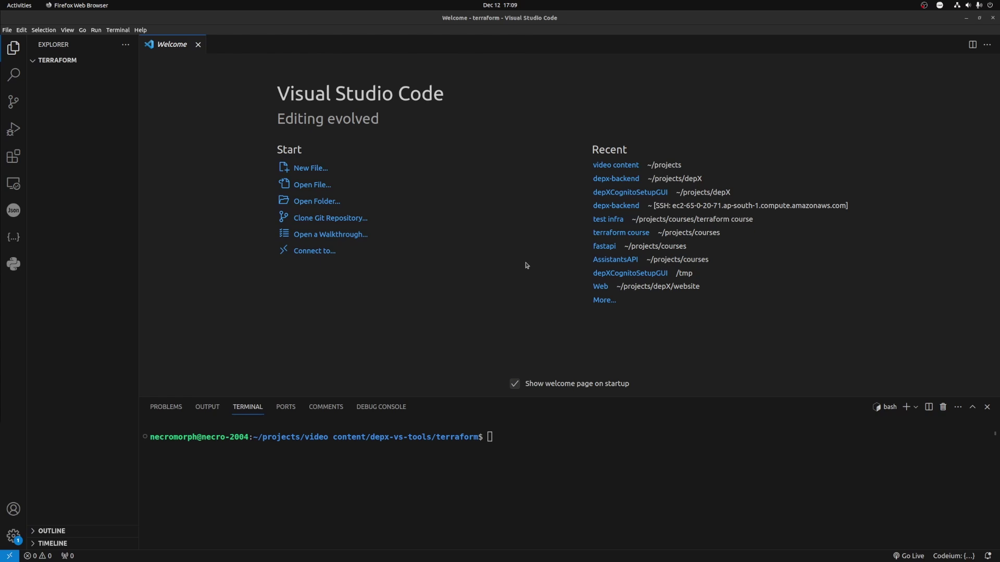
Create main.tf with the aws provider in ap-south-1 and a my_vpc VPC using CIDR 10.0.0.0/16, DNS support and hostnames, tagged tf-created-vpc
{"action": "mouse_move", "coordinate": [94, 77]}
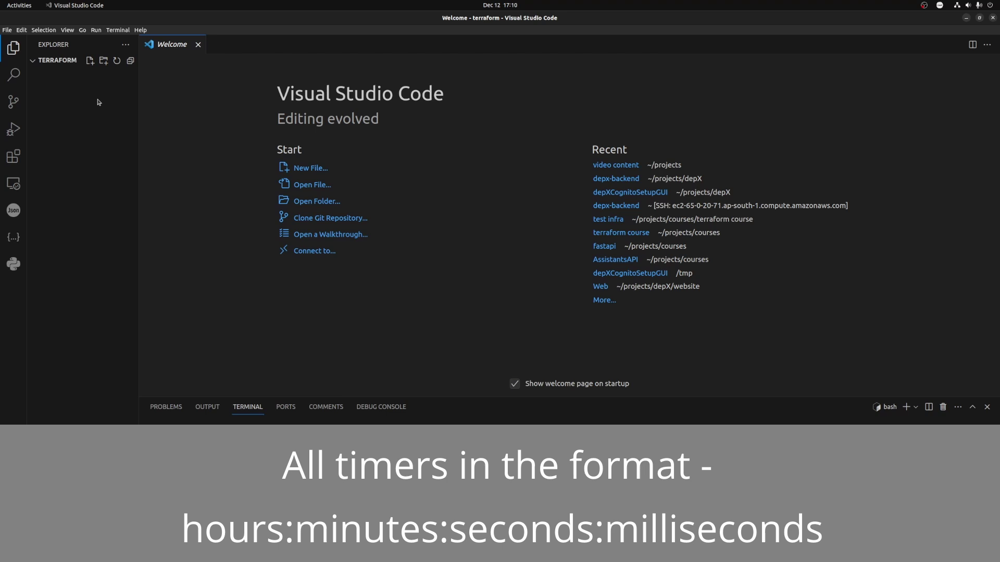
{"action": "left_click", "coordinate": [90, 61]}
{"action": "type", "text": "main.tf"}
{"action": "key", "text": "Return"}
{"action": "type", "text": "provider \"aws\" {     region = \"ap-south-1\" }  # Create a vpc resource \"aws"}
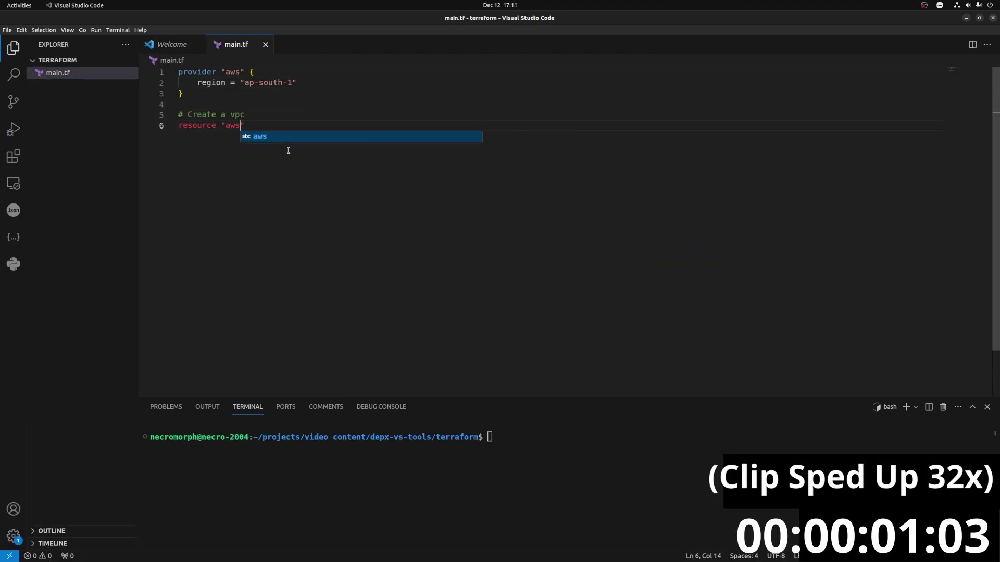
{"action": "type", "text": "_vpc\" \"my_vpc\" {   cidr_block       = \"10.0.0.0/16\"   instance_tenancy = \"default\"   enable_dns_support = true   enable_dns_hostnames = true   tags = {     Name = \"tf-created-vpc\"   } }  # Create a subnet resource \"aws_subnet\" \"my_subnet\""}
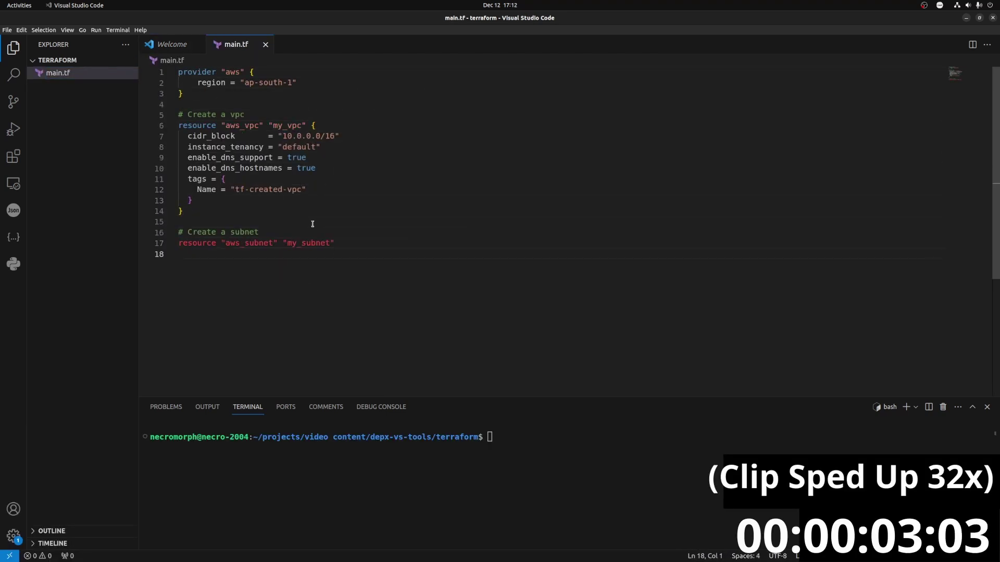
Define subnet my_subnet in my_vpc with CIDR 10.0.2.0/24, no public IP on launch, tagged tf-created-private-subnet, and begin the ssh_access security group
{"action": "key", "text": "BackSpace"}
{"action": "type", "text": "{ vpc_id = aws_vpc.my_vpc.id cidr_block = \"10.0.2.0/24\" map_public_ip_on_launch = false  tags = { Name = \"tf-created-private-subnet\" } }  resource \"aws_security_group\" \"ssh_security_group\" { name = \"ssh_access\" "}
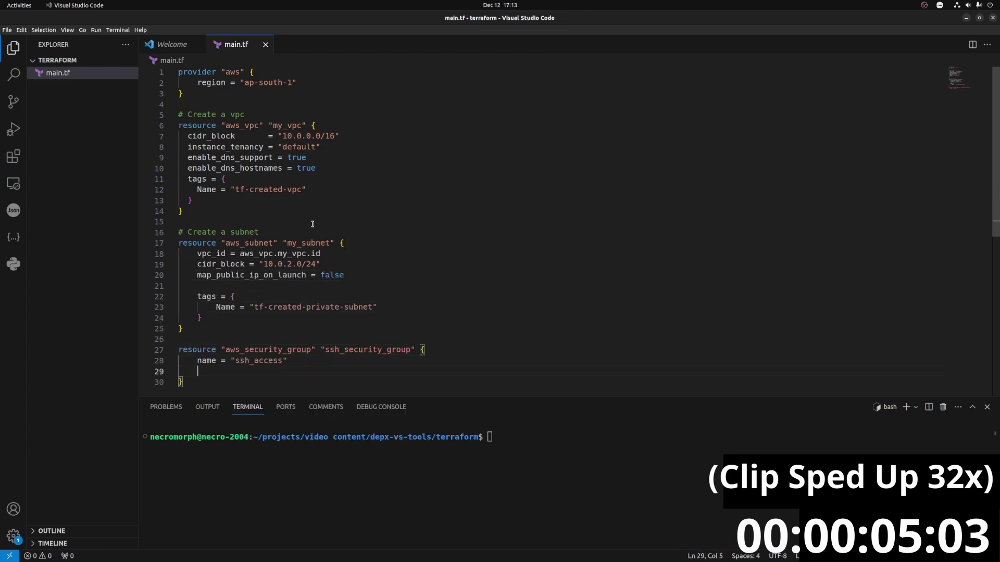
Complete the security group with port 22 ingress and open egress, and define a t2.micro instance tagged tf-created-instance plus an instance_ip output
{"action": "type", "text": "description = \"Allow ssh access\" vpc_id = aws_vpc.my_vpc.id  ingress { from_port = 22 to_port = 22 protocol = \"tcp\" cidr_blocks = [\"0.0.0.0/0\"] }  egress { from_port = 0 to_port = 0 protocol = \"-1\" cidr_blocks = [\"0.0.0.0/0\"] }  tags = { Name = \"ssh_access\" } }  resource \"aws_instance\" \"my_instance\" { ami = \"ami-0f5ee92e2d63afc18\" instance_type = \"t2.micro\" subnet_id = aws_subnet.my_subnet.id vpc_security_group_ids = [aws_security_group.ssh_security_group.id] tags = { Name = \"tf-created-instance "}
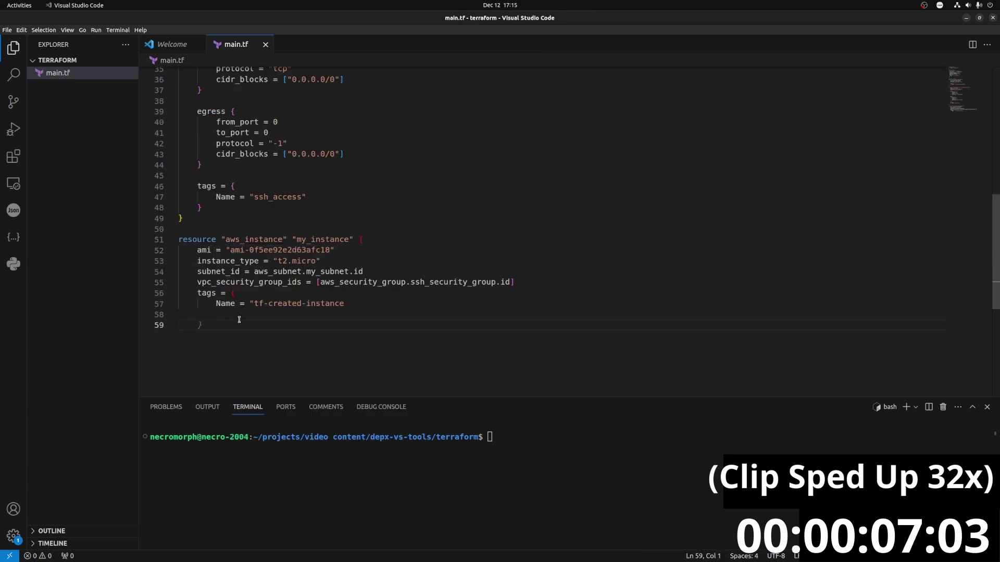
{"action": "type", "text": "\" } }  output \"instance_ip\" { value = aws_instance.my_instance.public_ip }"}
Initialize the Terraform project and format its configuration with terraform init and terraform fmt
{"action": "left_click", "coordinate": [574, 451]}
{"action": "type", "text": "terraform init"}
{"action": "key", "text": "Return"}
{"action": "type", "text": "terraform fmt"}
{"action": "key", "text": "Return"}
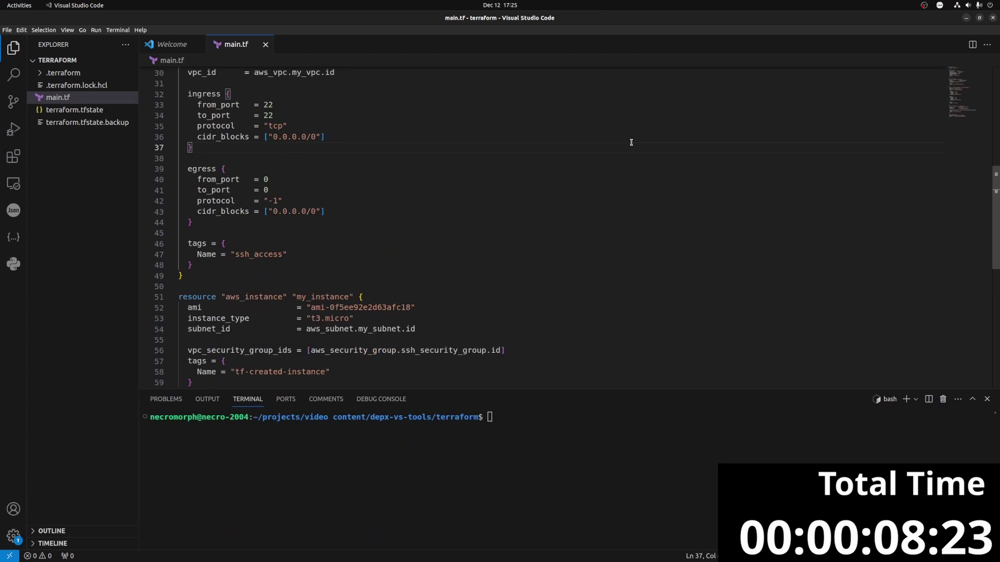
Run terraform apply, approve the plan with yes, and review the apply output in the terminal
{"action": "left_click", "coordinate": [564, 443]}
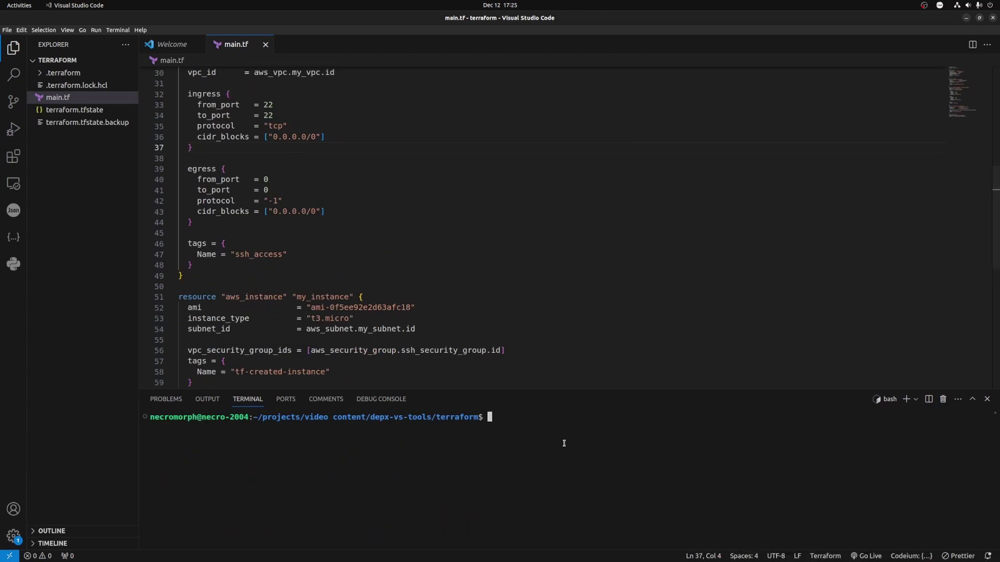
{"action": "type", "text": "ter"}
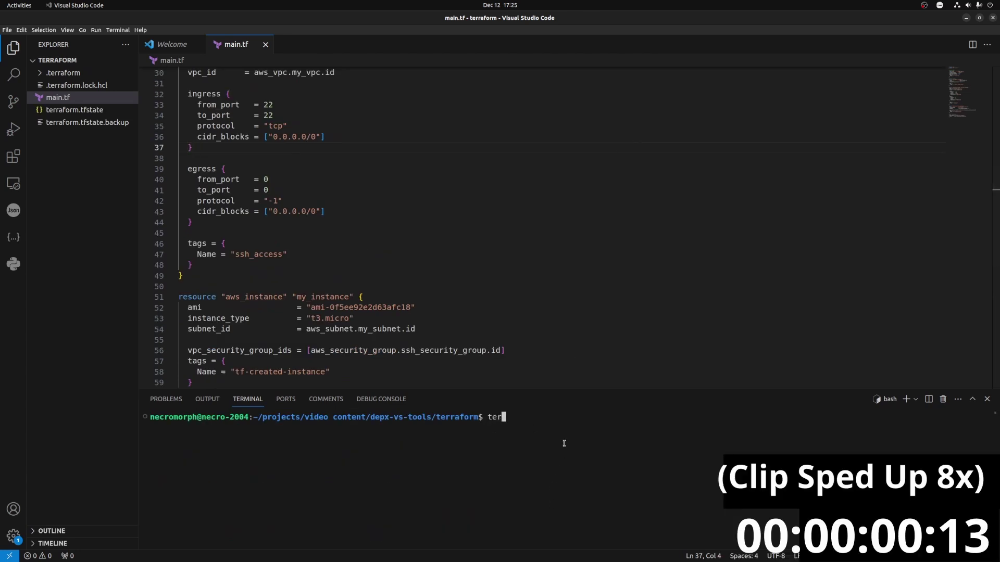
{"action": "type", "text": "raform apply"}
{"action": "key", "text": "Return"}
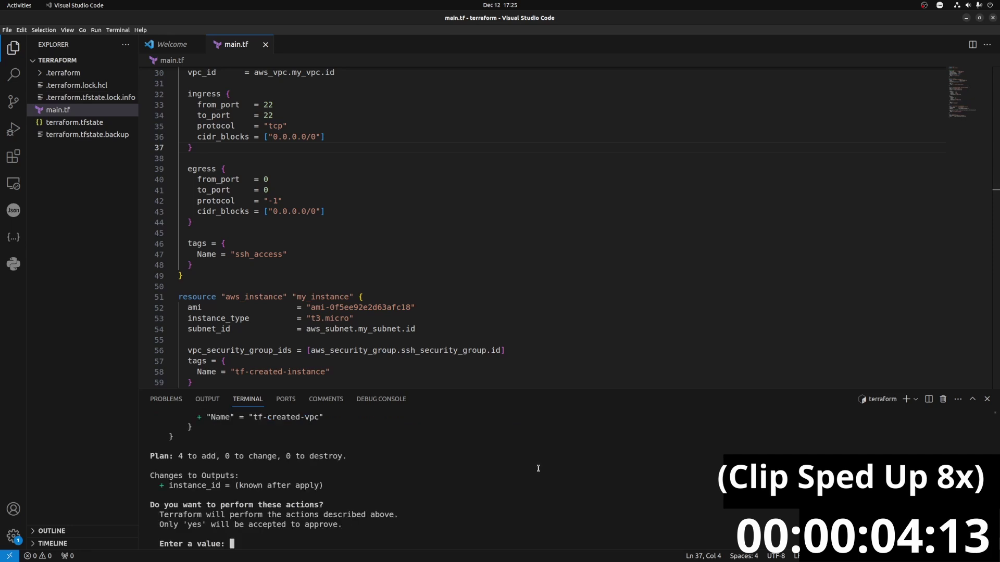
{"action": "type", "text": "yes"}
{"action": "key", "text": "Return"}
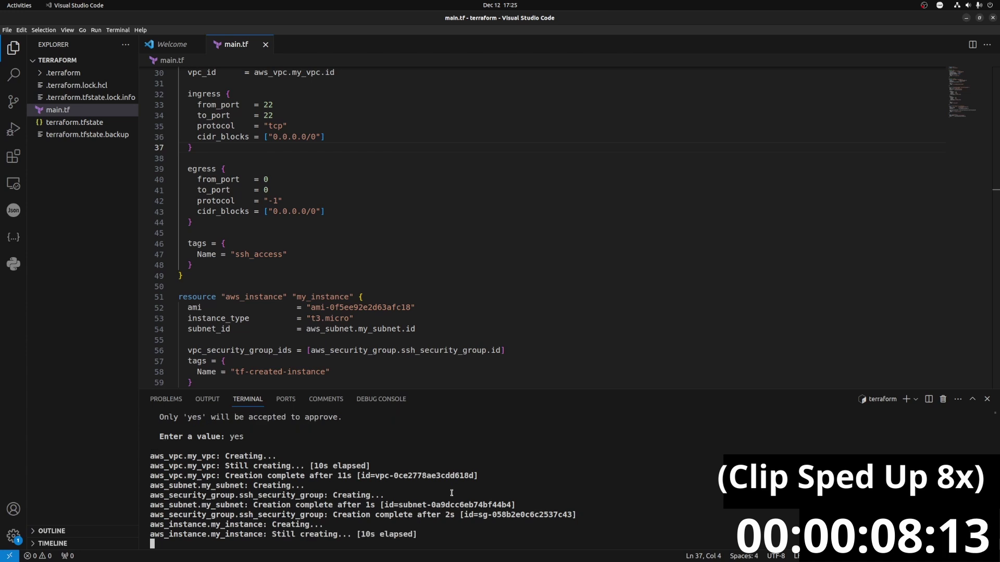
{"action": "left_click_drag", "start_coordinate": [487, 390], "coordinate": [487, 228]}
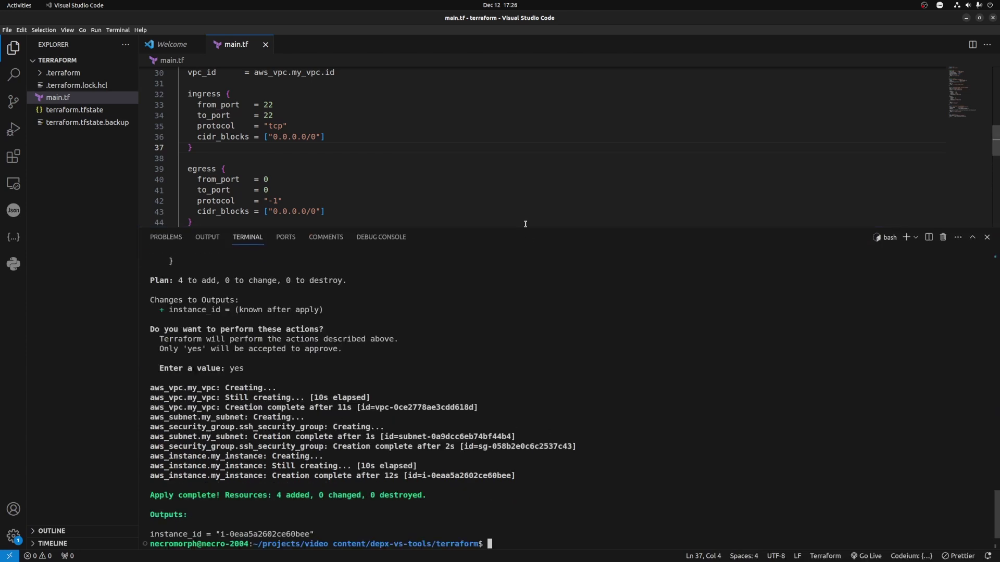
{"action": "left_click_drag", "start_coordinate": [527, 227], "coordinate": [542, 401]}
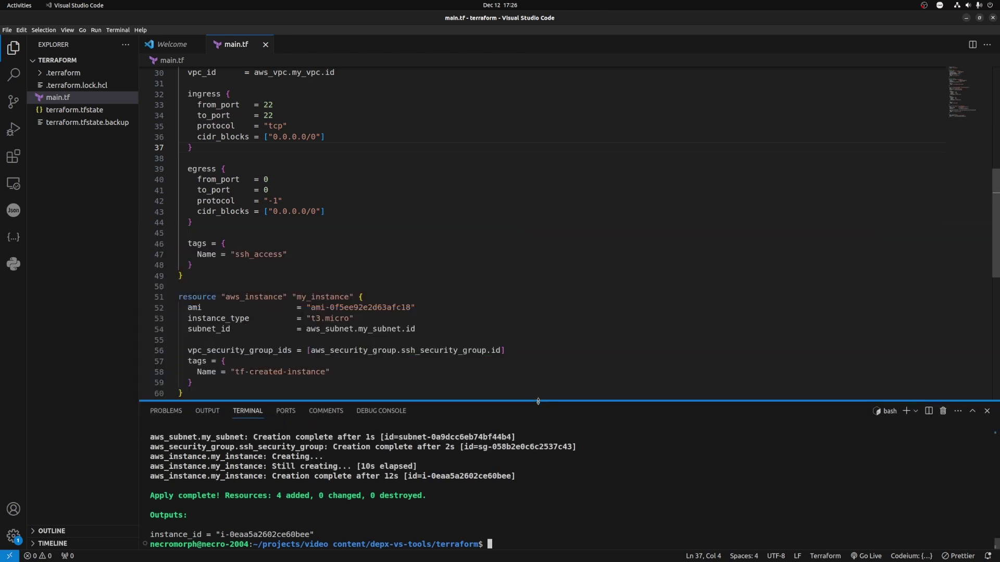
Run terraform destroy to remove the resources created by the configuration
{"action": "type", "text": "terraform d"}
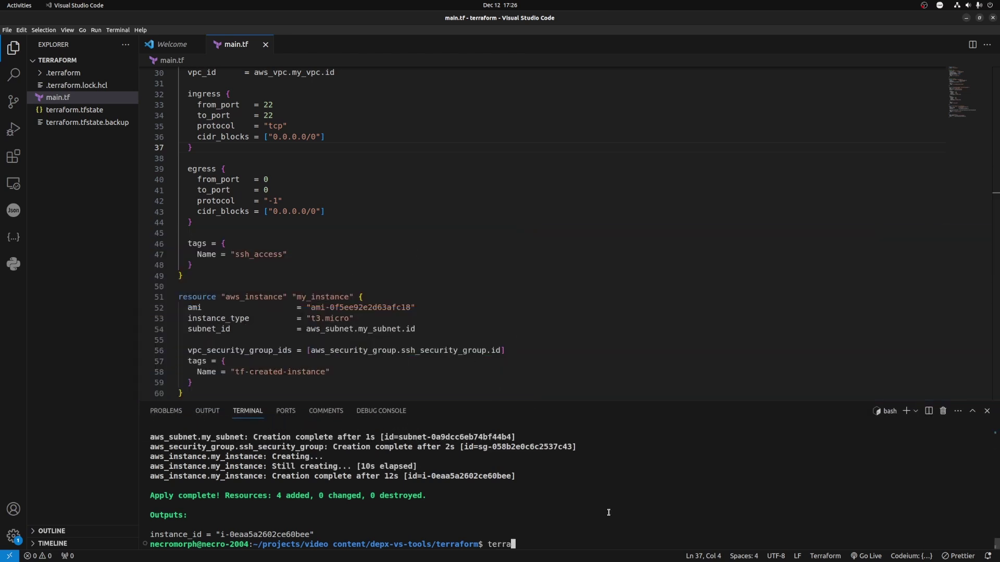
{"action": "type", "text": "estroy"}
{"action": "key", "text": "Return"}
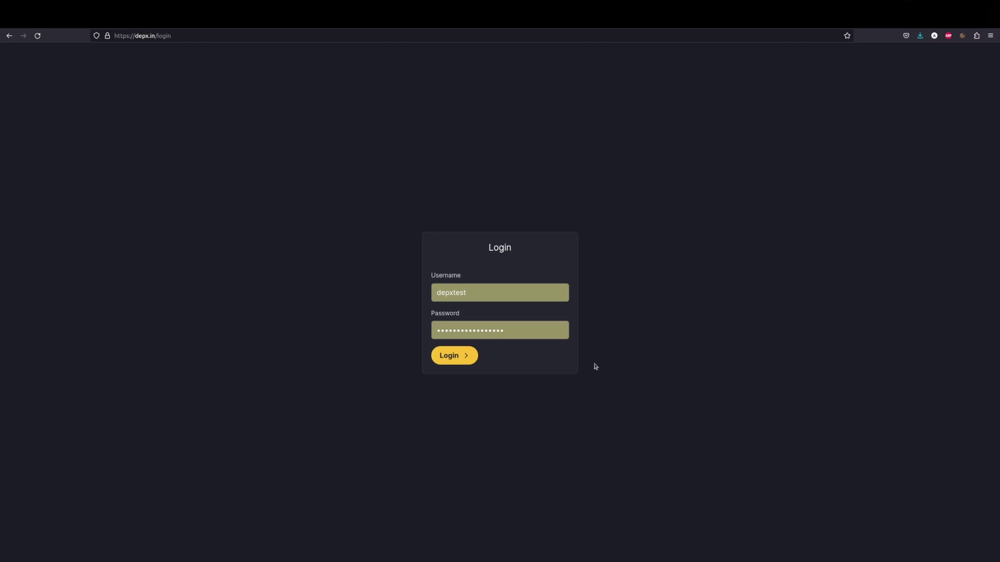
Switch to the depX site in the browser and log in with the prefilled credentials
{"action": "left_click", "coordinate": [446, 358]}
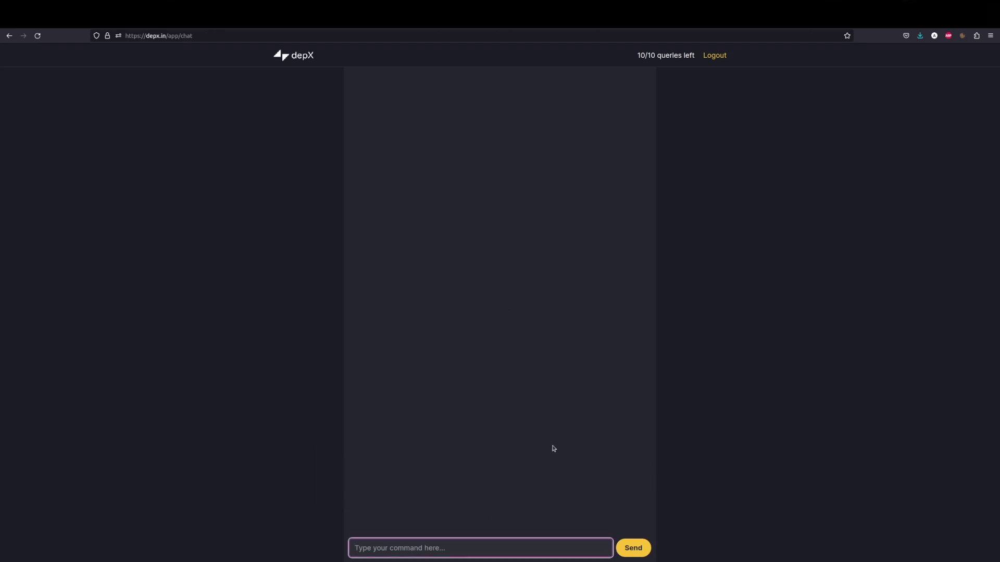
{"action": "scroll", "coordinate": [551, 449], "scroll_direction": "up", "scroll_amount": 4}
{"action": "scroll", "coordinate": [551, 449], "scroll_direction": "down", "scroll_amount": 1}
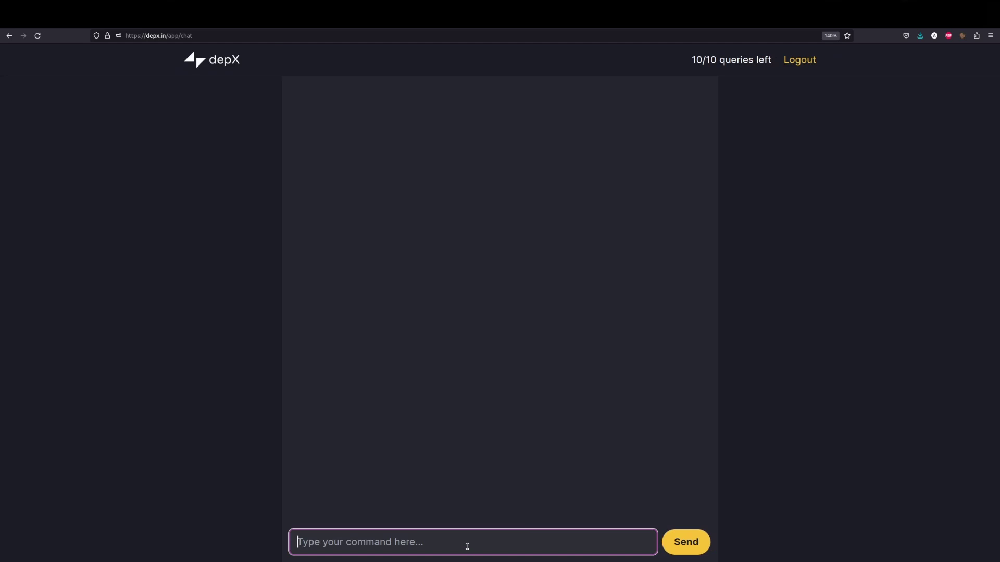
Send depX the command "create a vpc with cidr 10.0.0.0/16"
{"action": "type", "text": "cr"}
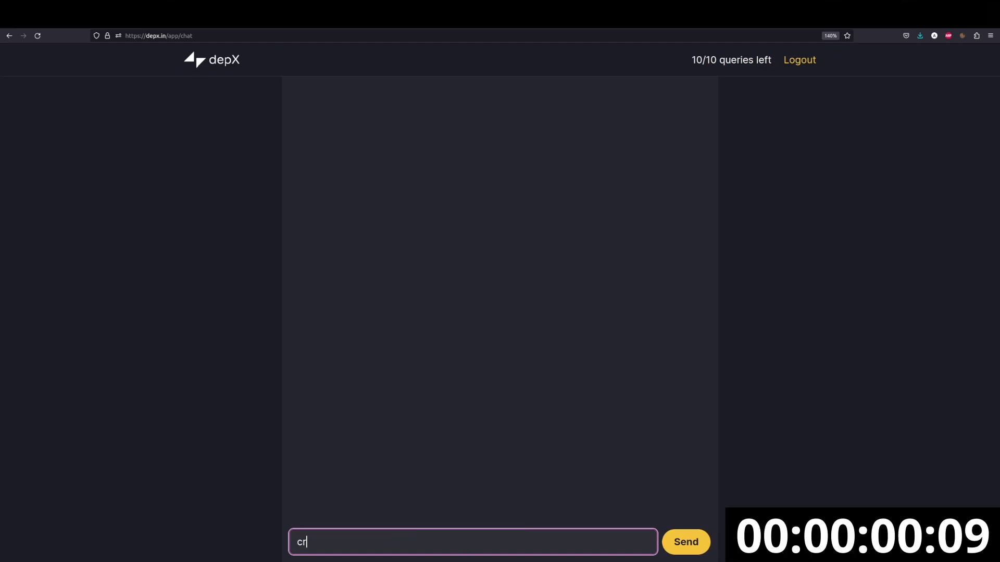
{"action": "type", "text": "eate a cp"}
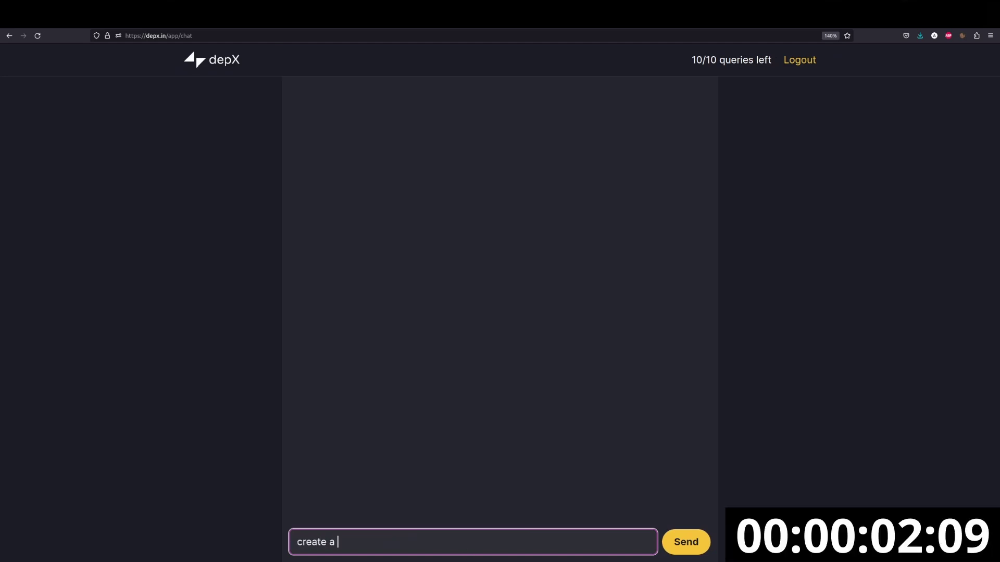
{"action": "key", "text": "BackSpace"}
{"action": "key", "text": "BackSpace"}
{"action": "type", "text": "vpc w"}
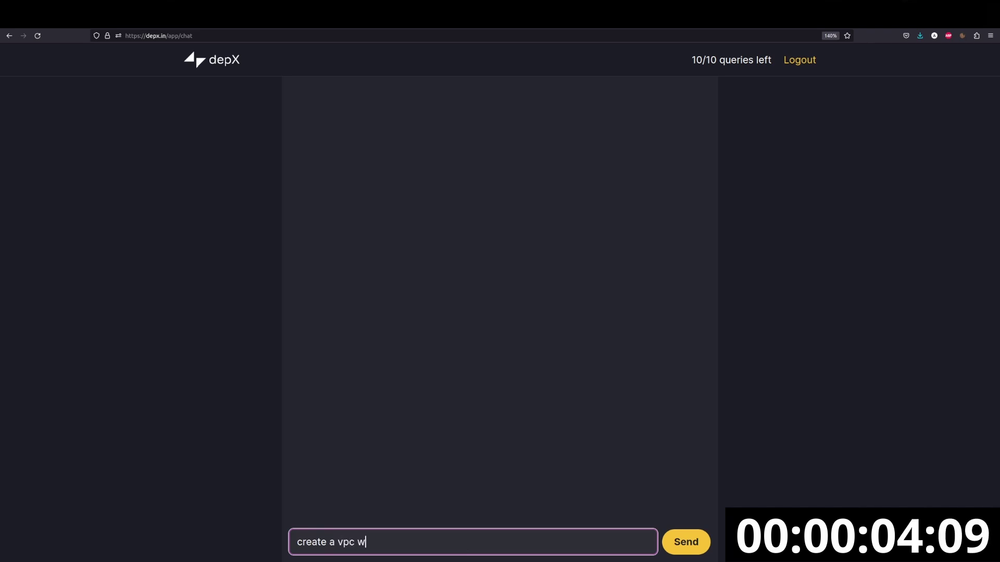
{"action": "type", "text": "ith cidr "}
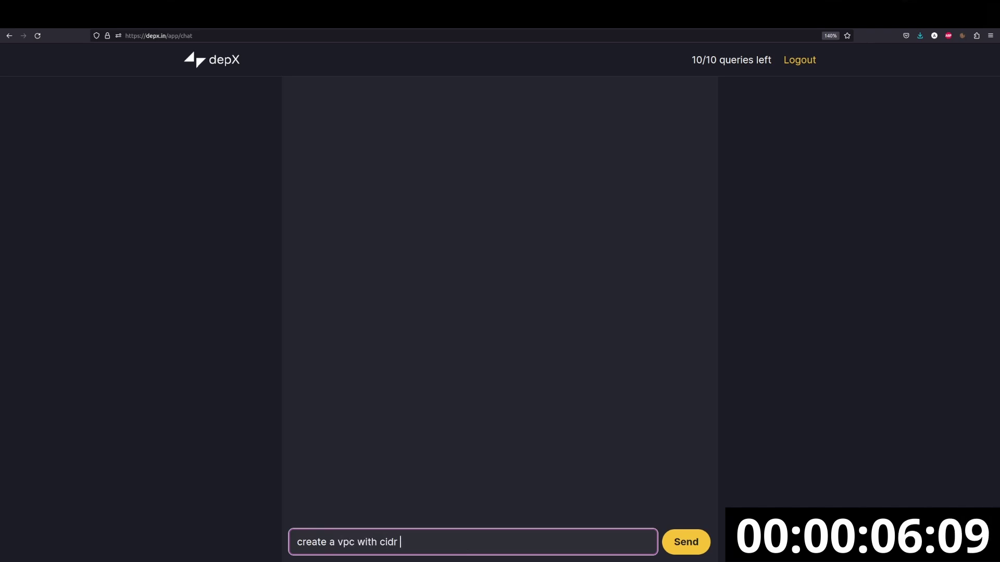
{"action": "type", "text": "10.0.0.0"}
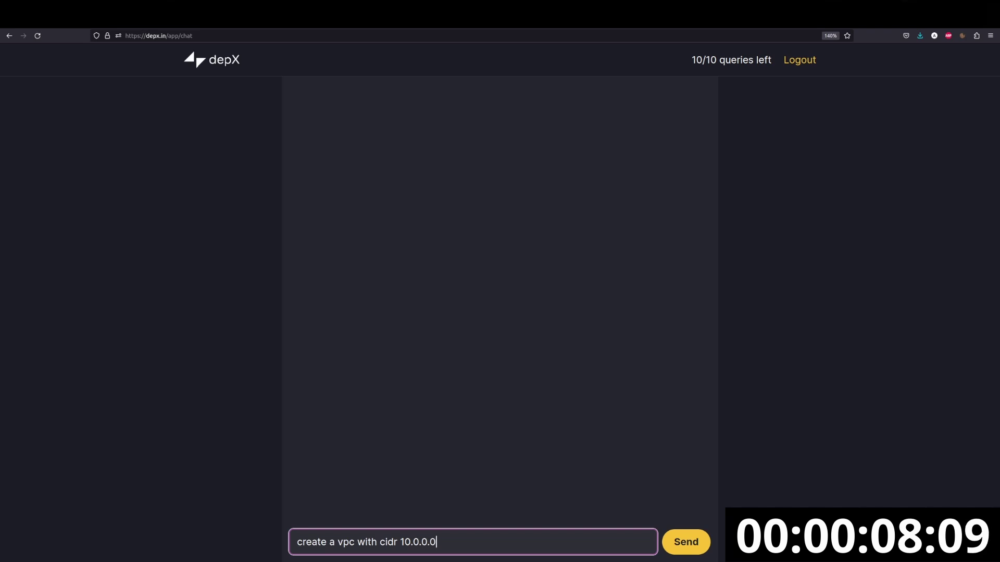
{"action": "type", "text": "/16"}
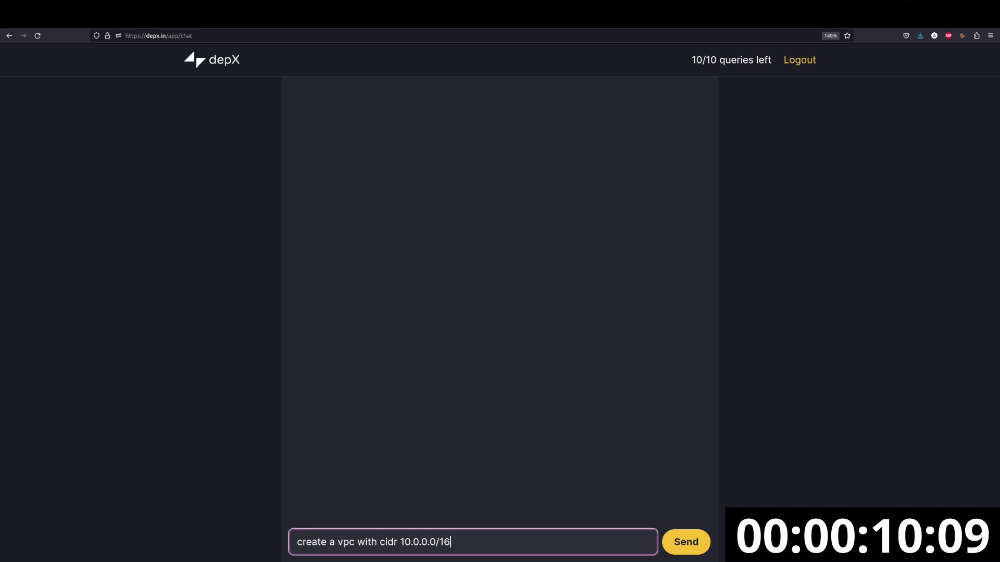
{"action": "key", "text": "Return"}
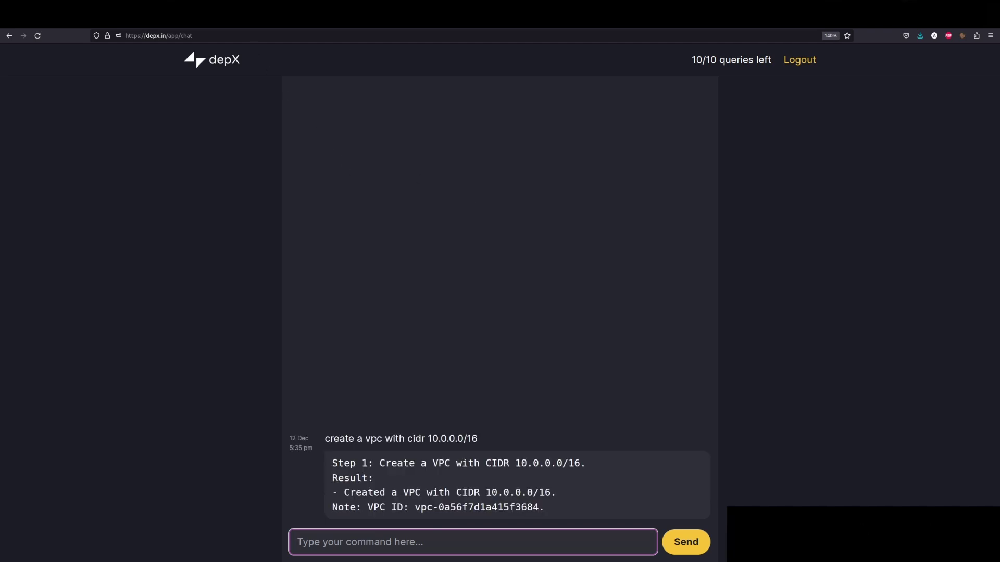
Copy the new VPC's ID from the depX reply
{"action": "left_click_drag", "start_coordinate": [415, 509], "coordinate": [539, 510]}
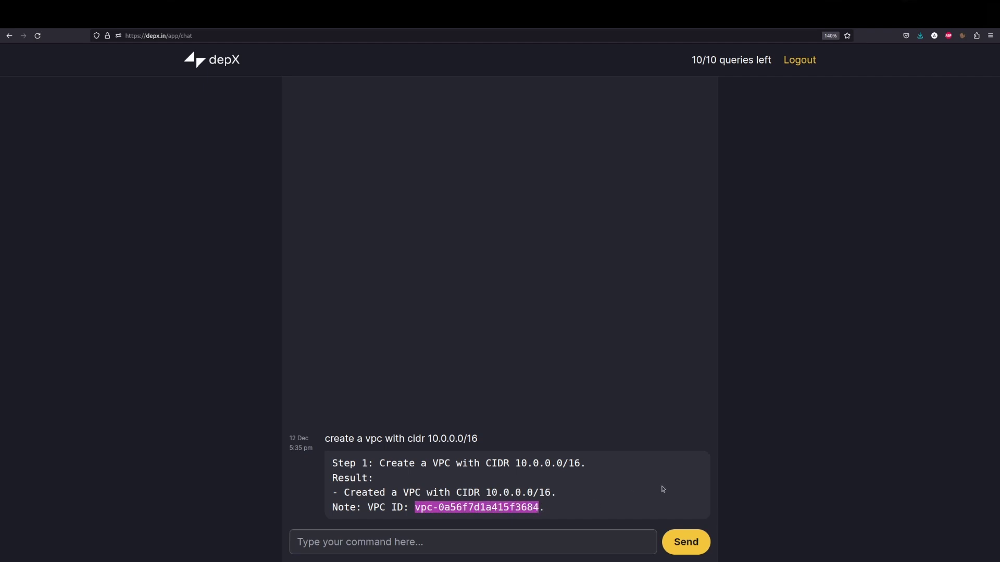
{"action": "left_click", "coordinate": [583, 508]}
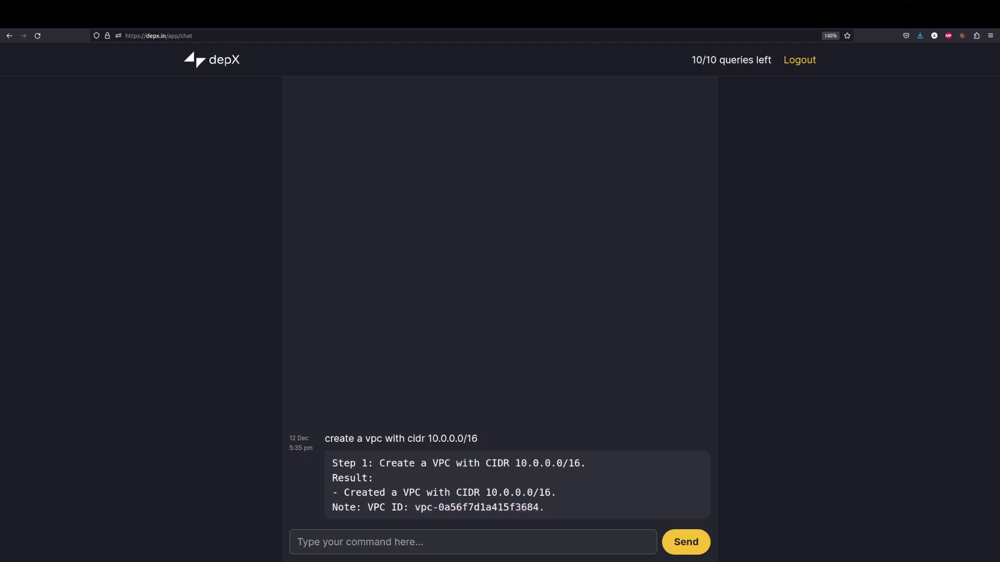
{"action": "left_click_drag", "start_coordinate": [416, 508], "coordinate": [537, 507]}
{"action": "key", "text": "ctrl+c"}
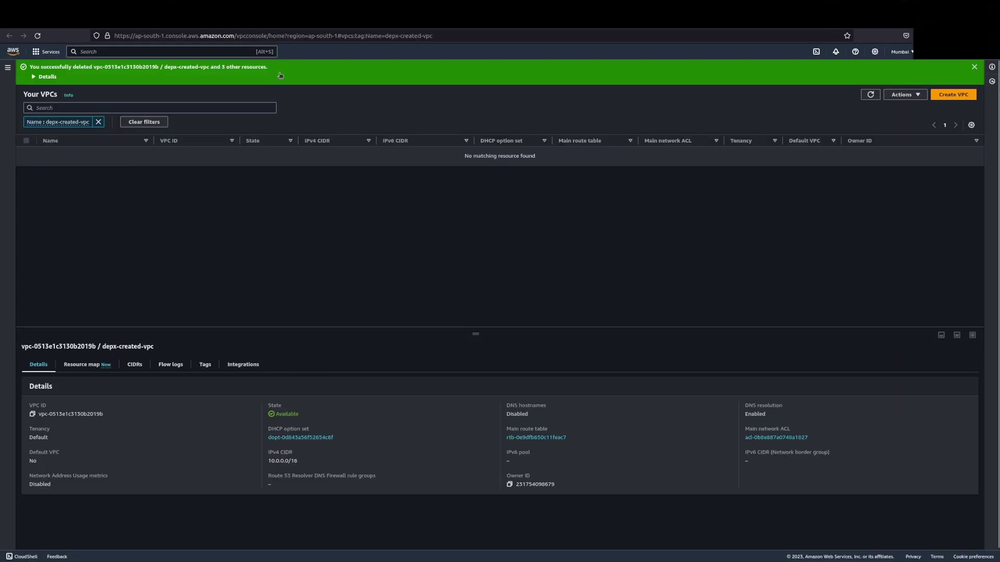
Switch to the AWS VPC console and refresh the VPC list filtered by depx-created-vpc to check the new VPC
{"action": "left_click", "coordinate": [870, 95]}
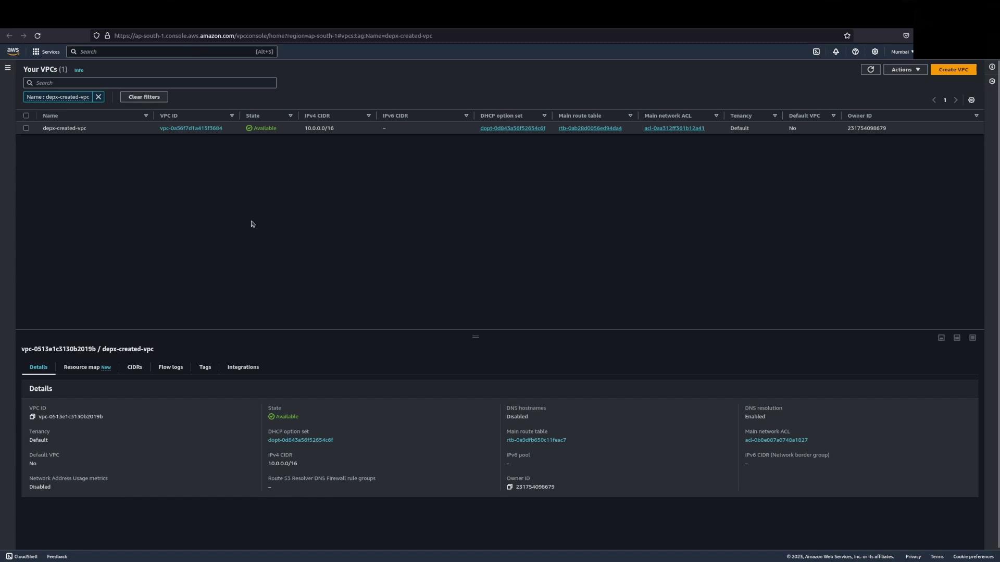
{"action": "key", "text": "ctrl+plus"}
{"action": "key", "text": "ctrl+plus"}
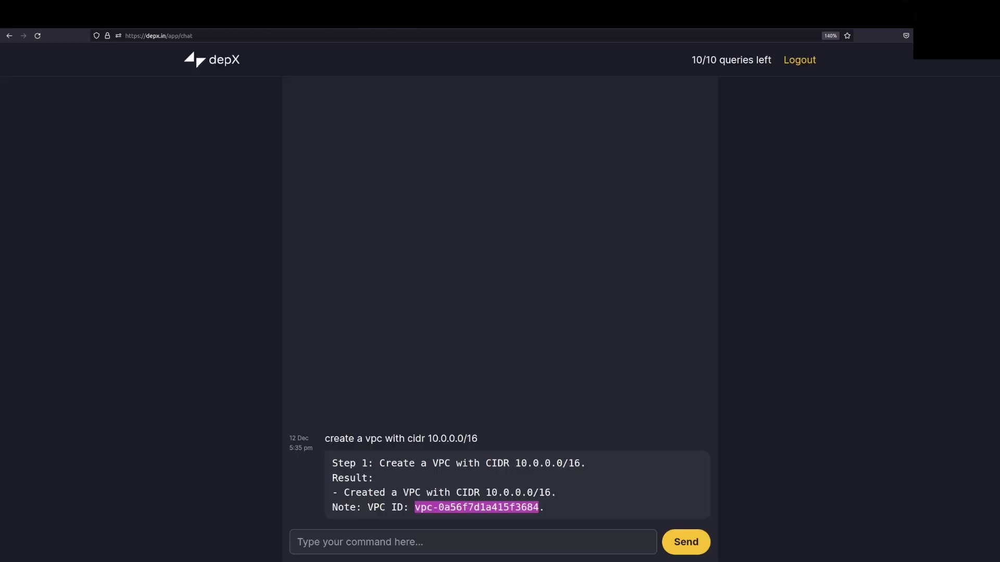
Send depX the command "create a subnet in vpc-0a56f7d1a415f3684 with a cidr of 10.0.2.0/24"
{"action": "left_click", "coordinate": [497, 542]}
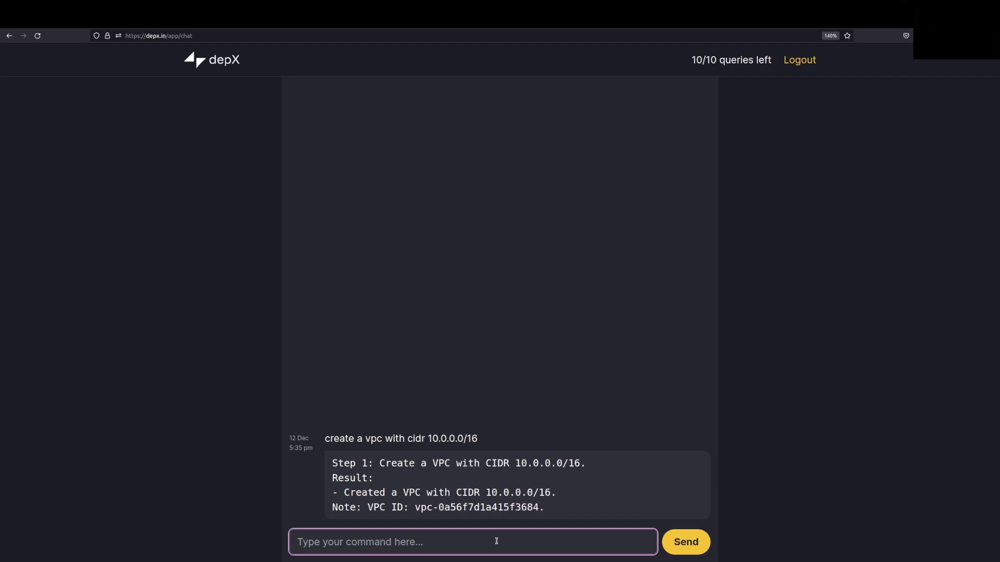
{"action": "type", "text": "create"}
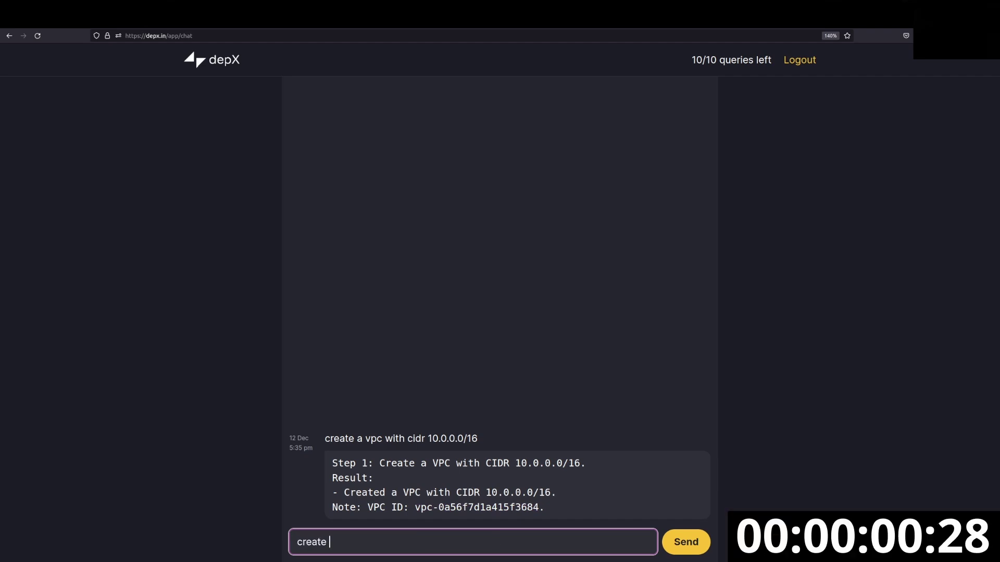
{"action": "type", "text": " a subnet in"}
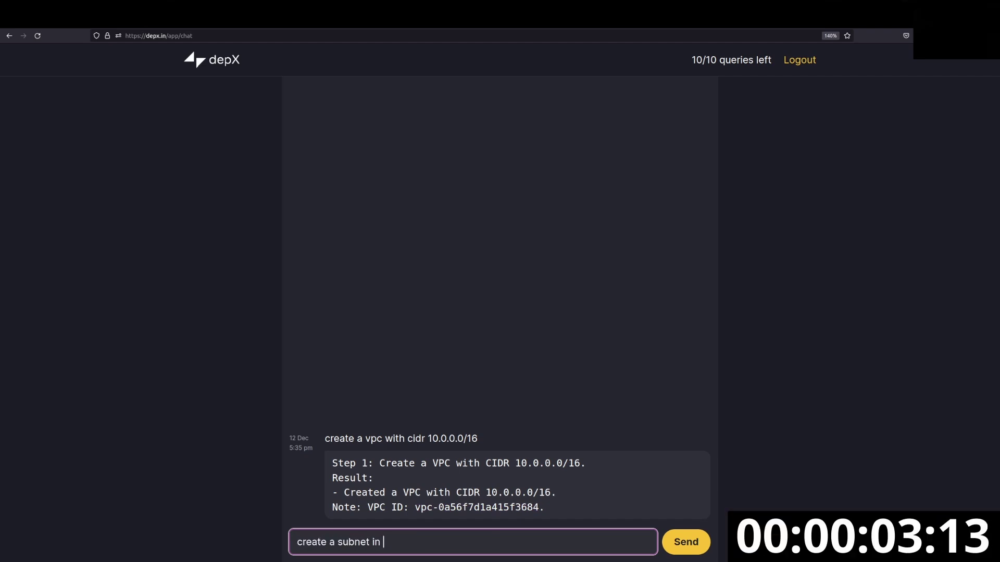
{"action": "key", "text": "ctrl+v"}
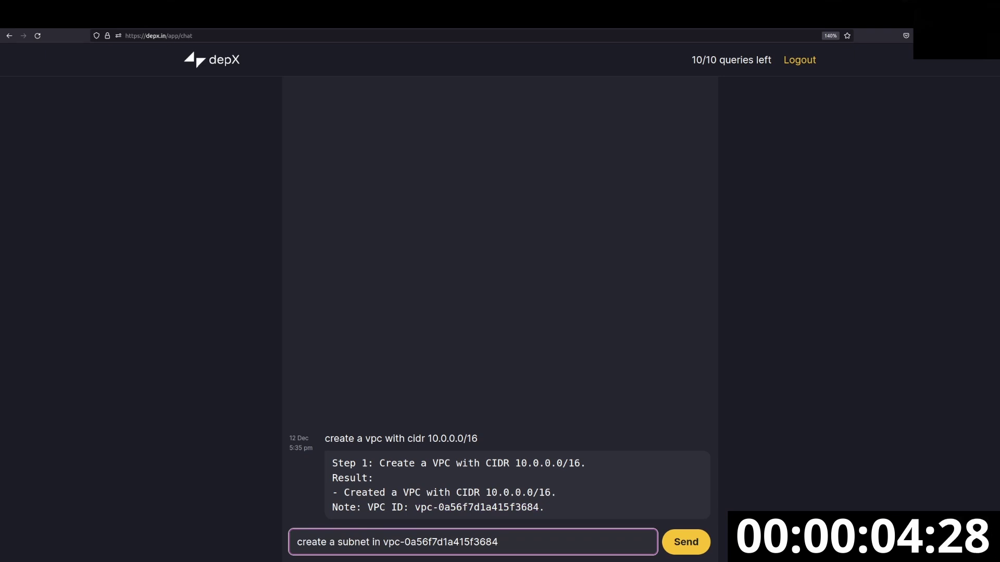
{"action": "type", "text": "with a cid"}
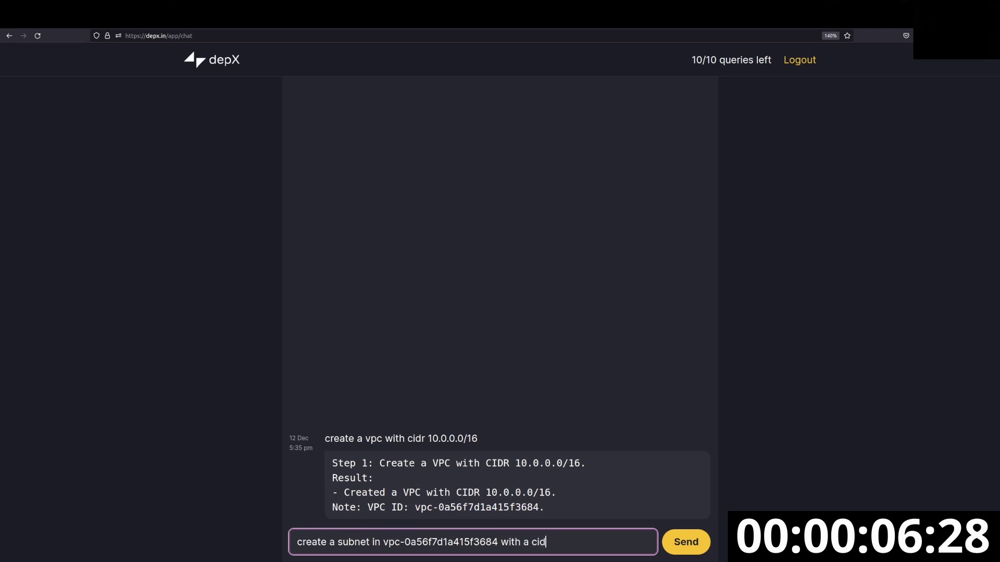
{"action": "type", "text": "r of 10.0.0"}
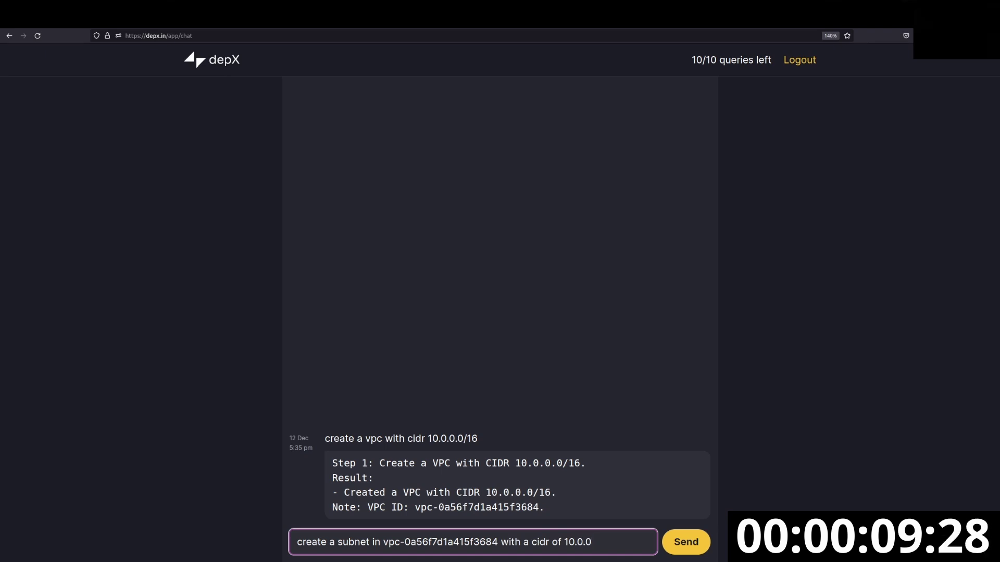
{"action": "key", "text": "BackSpace"}
{"action": "type", "text": "2"}
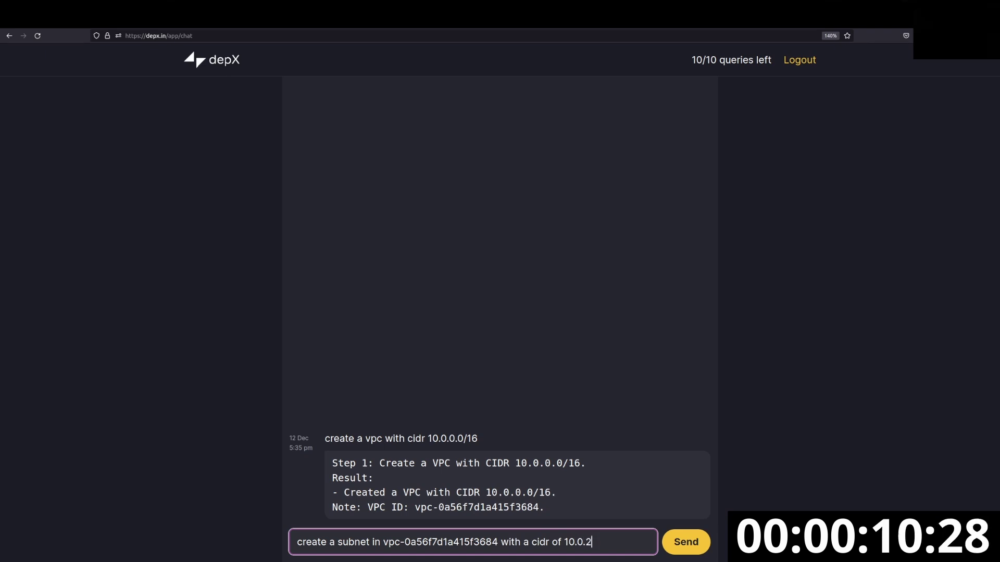
{"action": "type", "text": ".0/"}
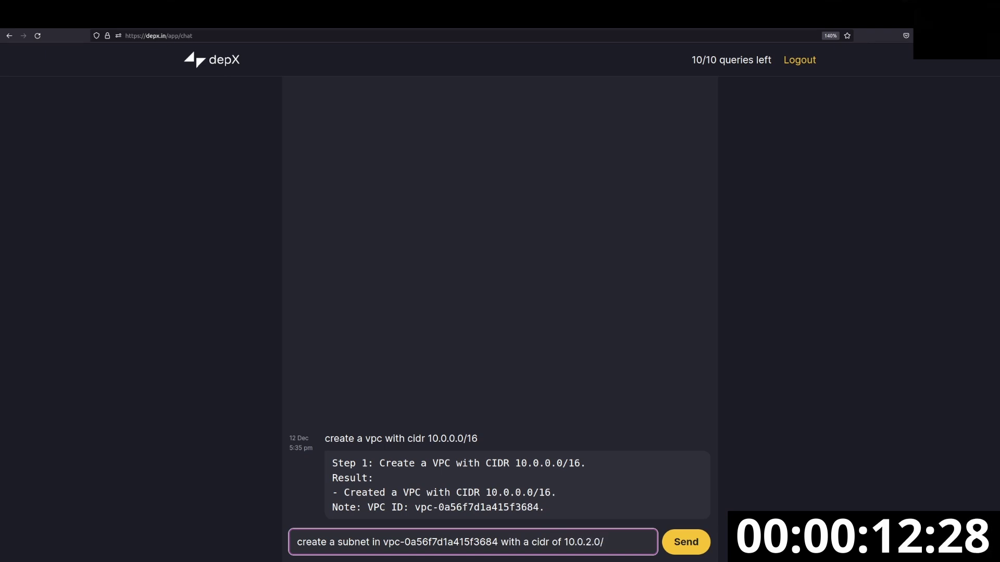
{"action": "type", "text": "24"}
{"action": "key", "text": "Return"}
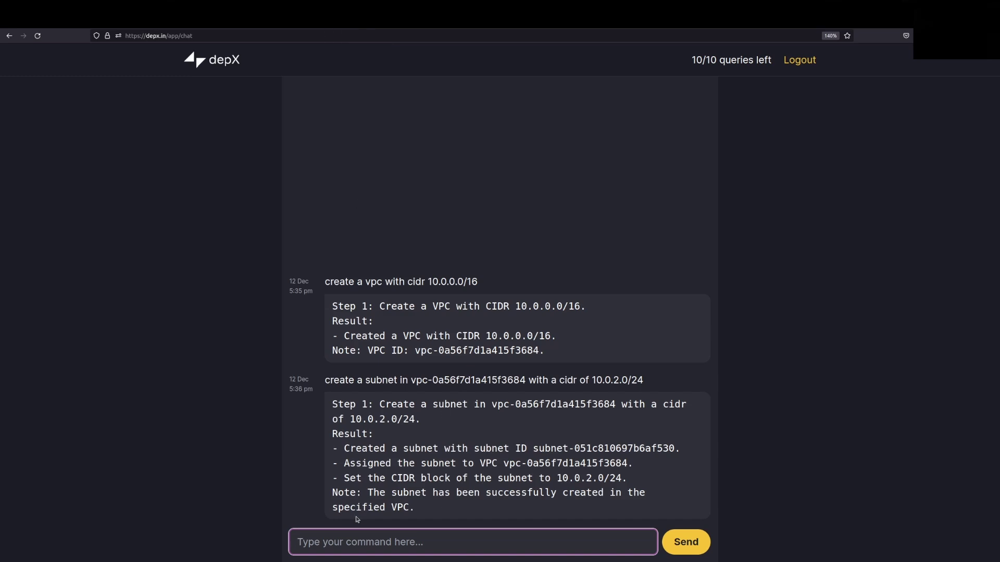
Highlight the subnet ID in the depX reply and refresh the AWS subnet list filtered by depx-created-private-subnet to check the new subnet
{"action": "left_click_drag", "start_coordinate": [369, 493], "coordinate": [415, 508]}
{"action": "left_click", "coordinate": [538, 458]}
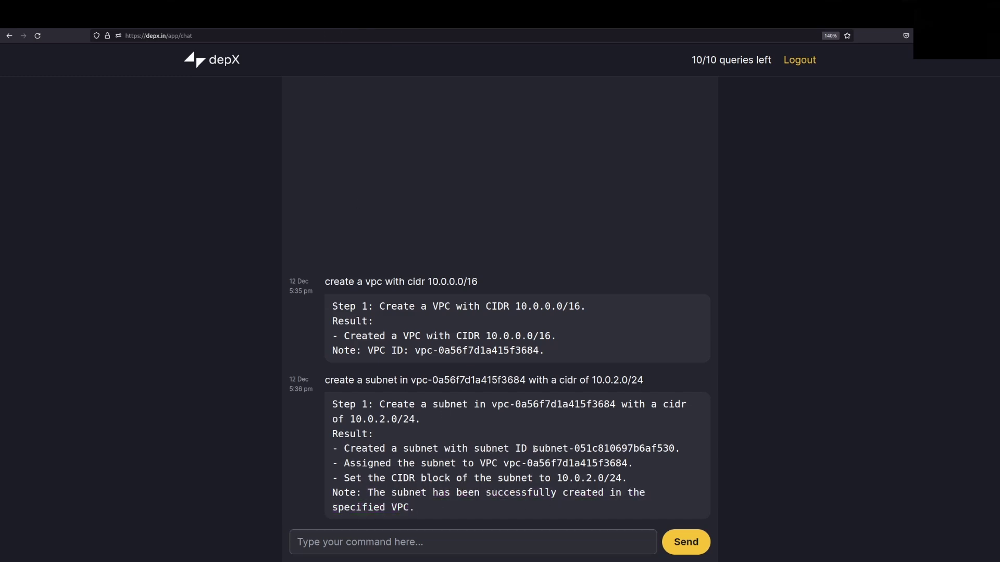
{"action": "left_click_drag", "start_coordinate": [534, 449], "coordinate": [685, 449]}
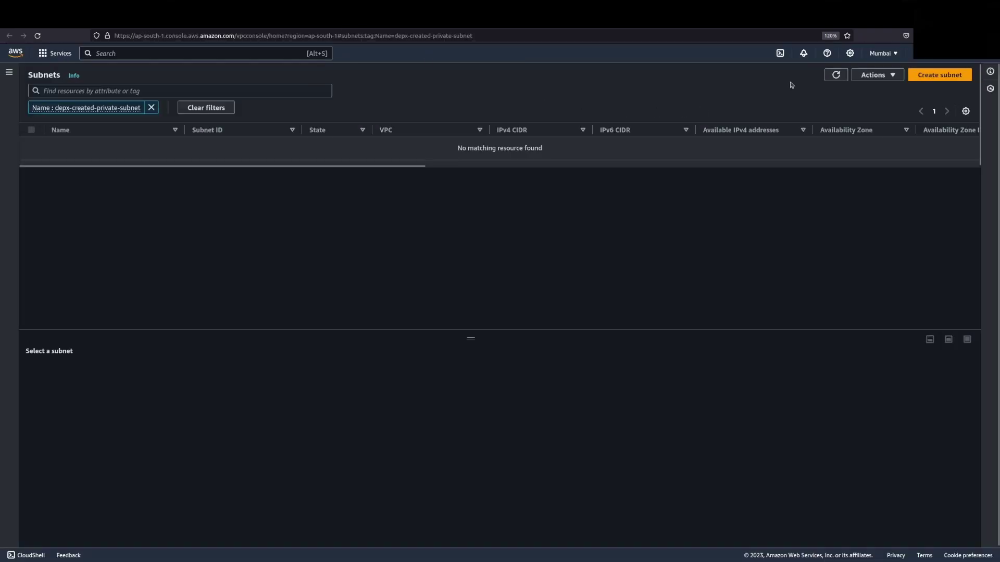
{"action": "left_click", "coordinate": [836, 75]}
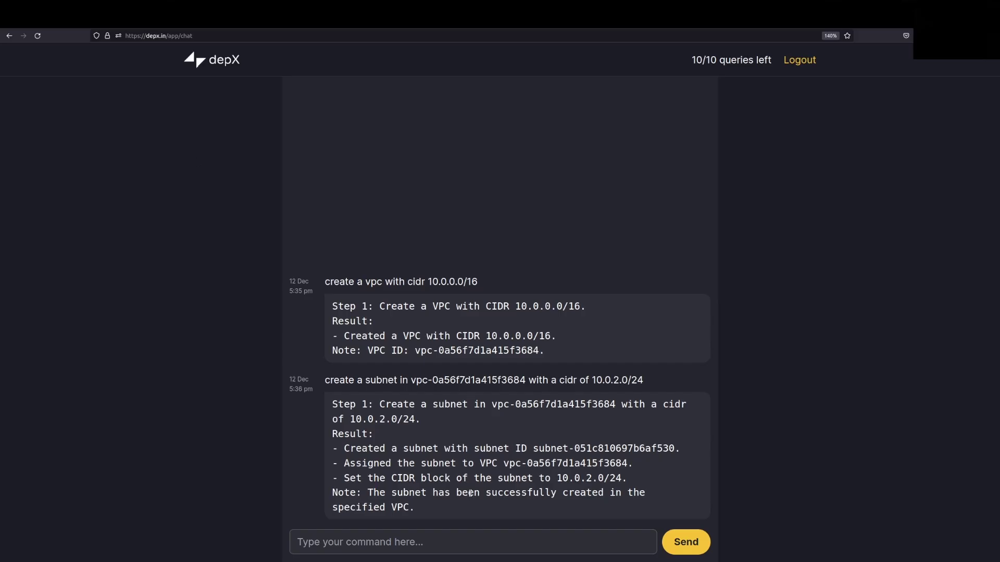
Return to depX and send the command "create a security group in vpc-0a56f7d1a415f3684 with ssh enabled from 0.0.0.0/0"
{"action": "left_click", "coordinate": [468, 543]}
{"action": "type", "text": "c"}
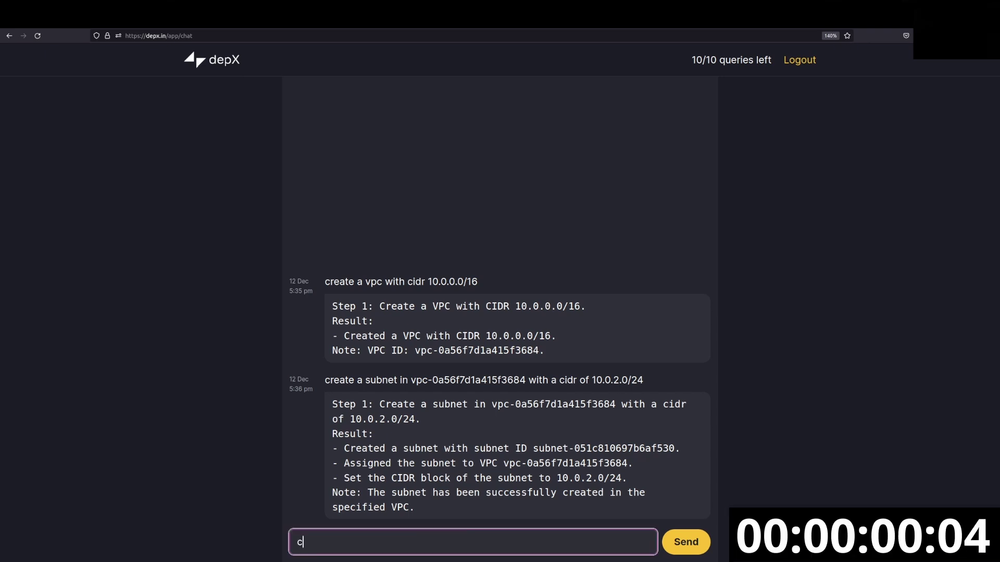
{"action": "type", "text": "reate a security group in"}
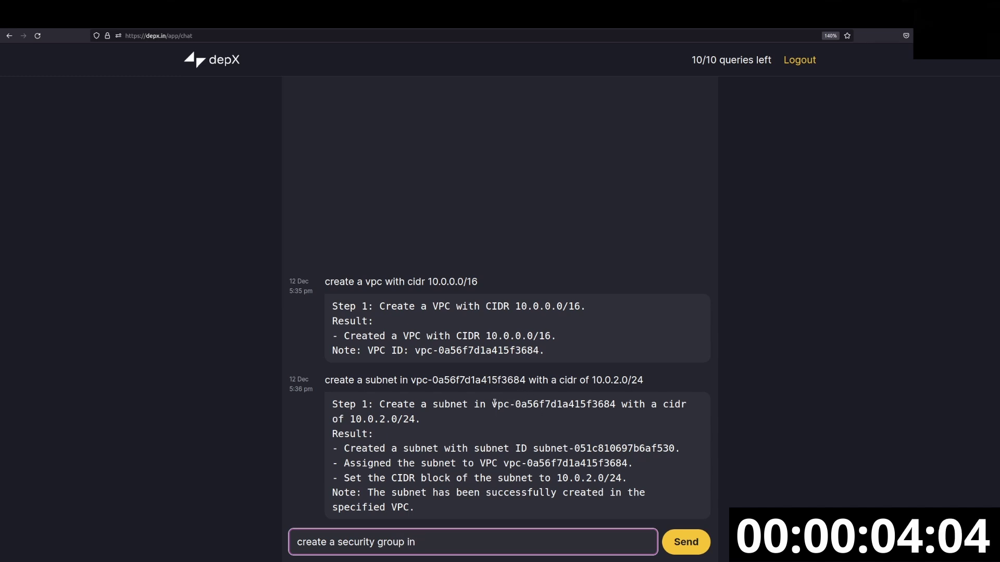
{"action": "left_click_drag", "start_coordinate": [490, 405], "coordinate": [615, 405]}
{"action": "key", "text": "ctrl+c"}
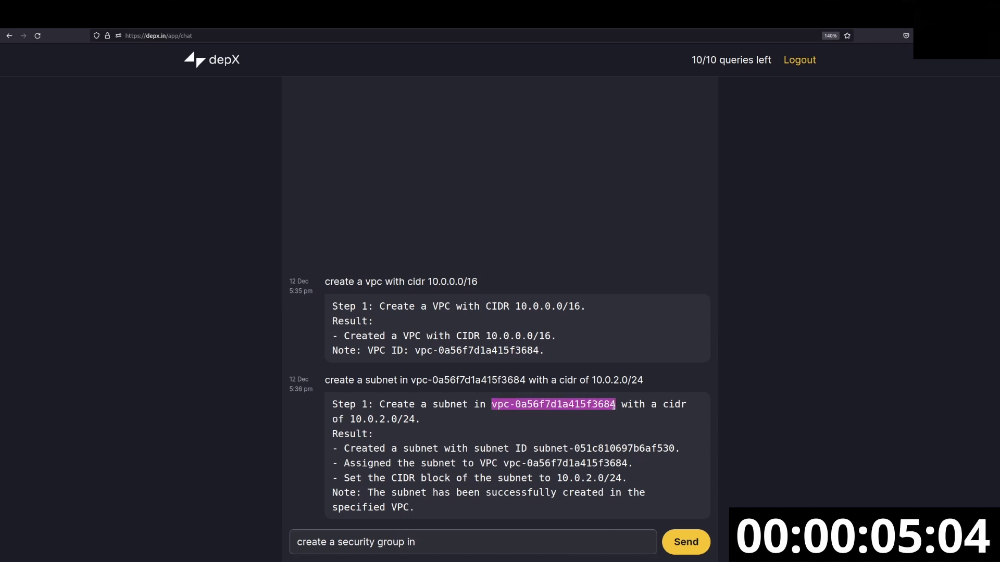
{"action": "left_click", "coordinate": [495, 540]}
{"action": "key", "text": "ctrl+v"}
{"action": "type", "text": "with ss"}
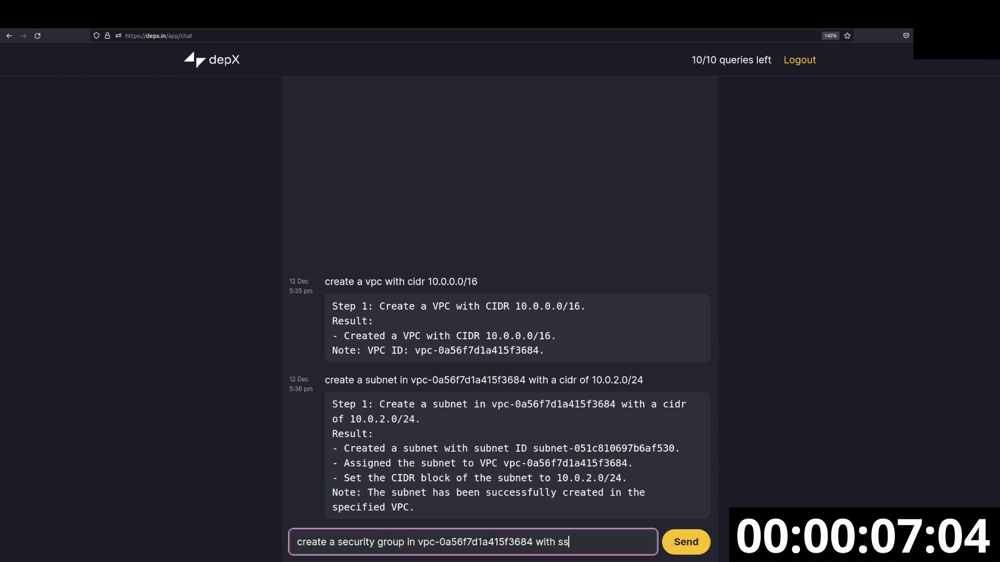
{"action": "type", "text": "h enabled"}
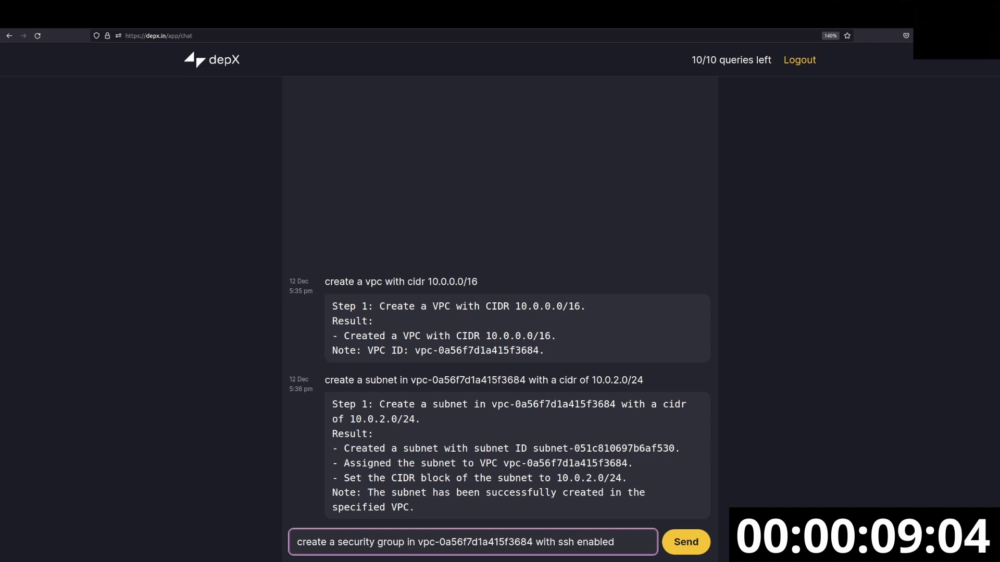
{"action": "type", "text": " from 0.0.0"}
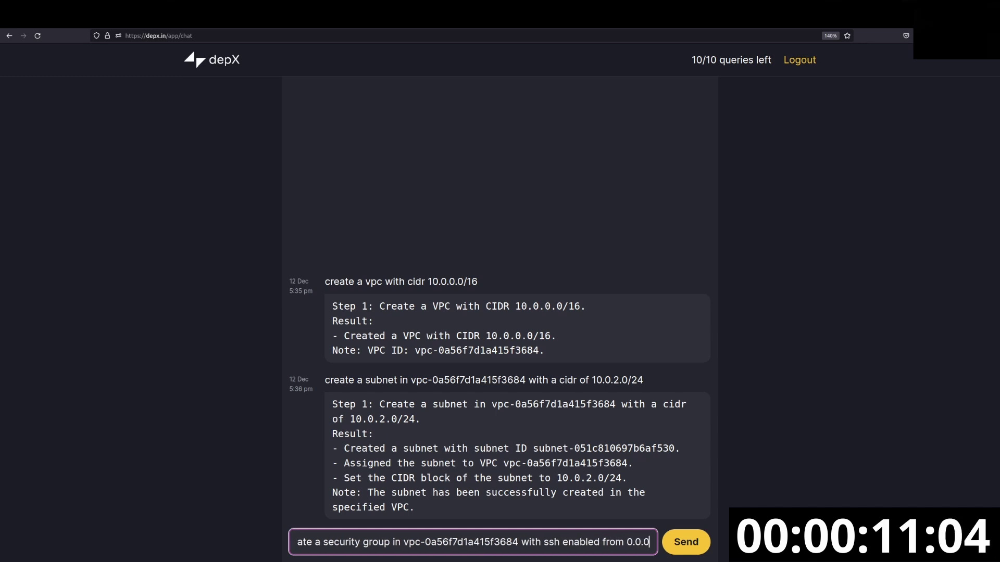
{"action": "type", "text": ".0/0"}
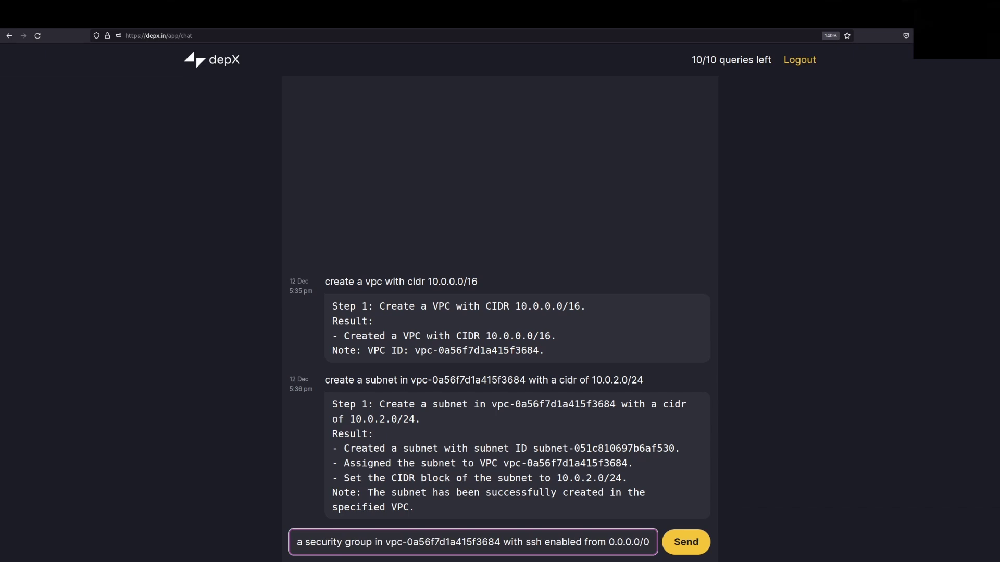
{"action": "key", "text": "Return"}
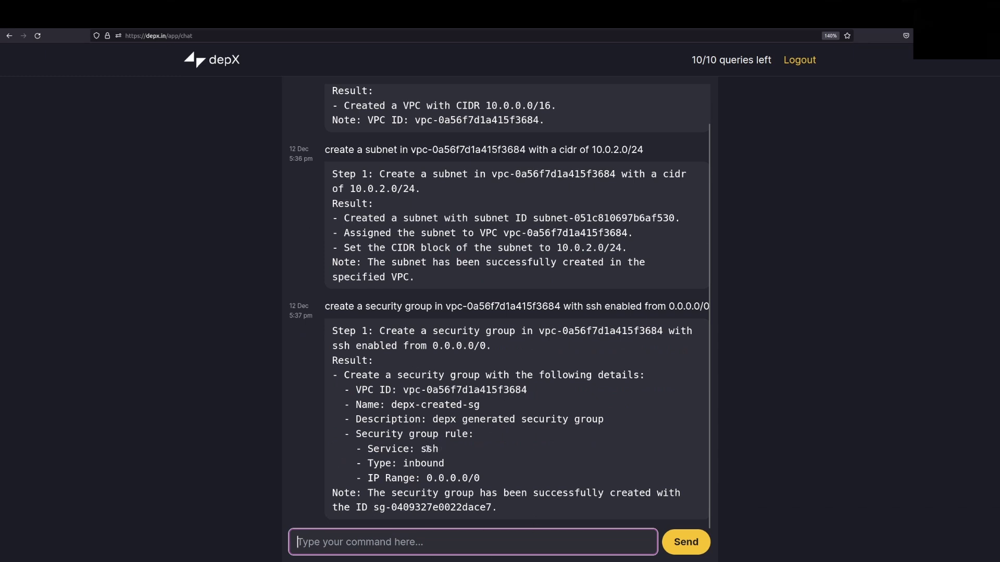
Highlight the ssh service in the reply, refresh the AWS security group list filtered by depx-created-sg and open the new group's details
{"action": "double_click", "coordinate": [429, 449]}
{"action": "key", "text": "ctrl+Tab"}
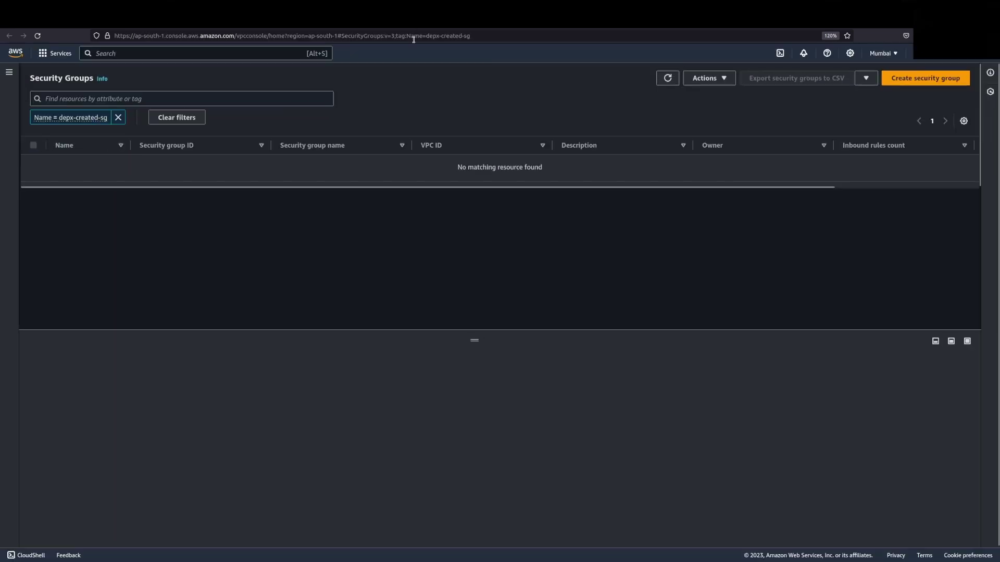
{"action": "left_click", "coordinate": [668, 78]}
{"action": "left_click", "coordinate": [180, 164]}
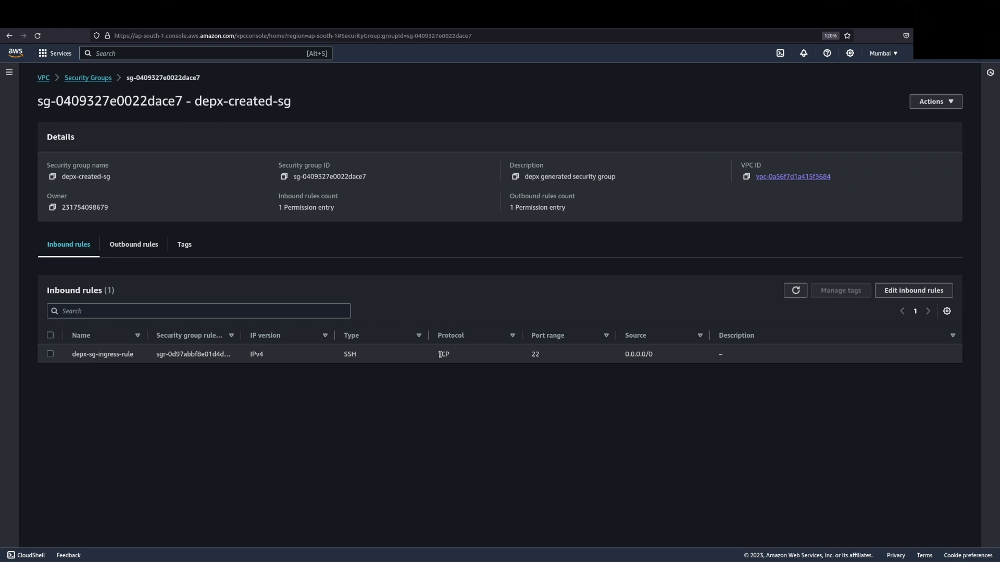
Examine the name, type and source of the security group's inbound rule
{"action": "left_click_drag", "start_coordinate": [68, 354], "coordinate": [132, 354]}
{"action": "double_click", "coordinate": [350, 353]}
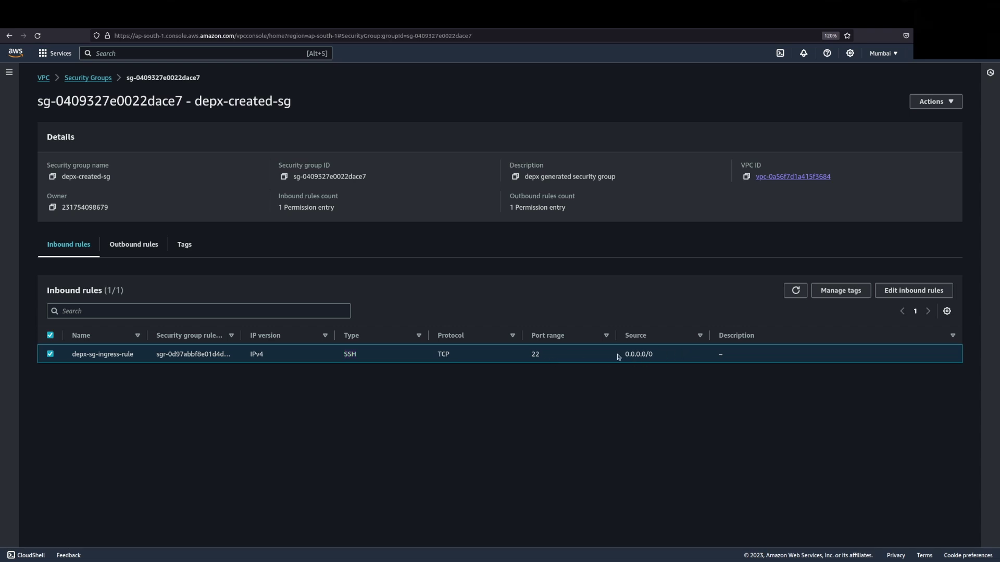
{"action": "left_click_drag", "start_coordinate": [625, 354], "coordinate": [650, 361]}
Switch back to depX and begin the command "create an instance with size t3.micro and 20gb storage and attach it to"
{"action": "key", "text": "ctrl+Tab"}
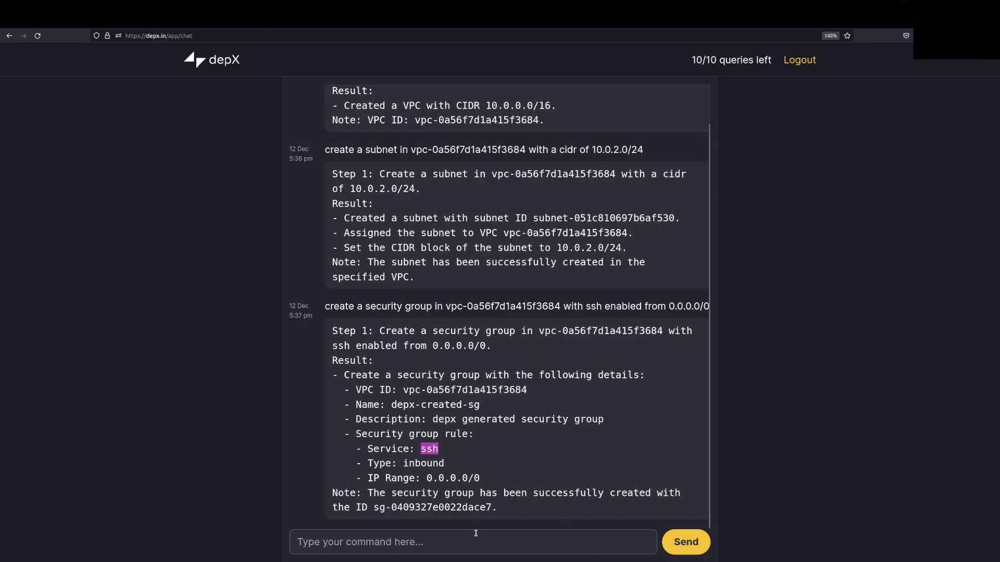
{"action": "left_click", "coordinate": [476, 537]}
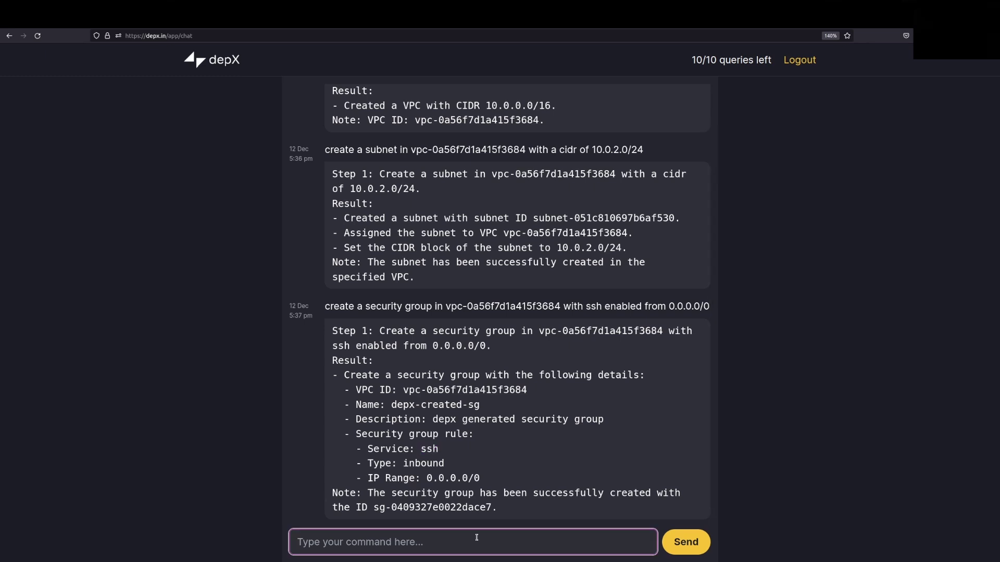
{"action": "type", "text": "create "}
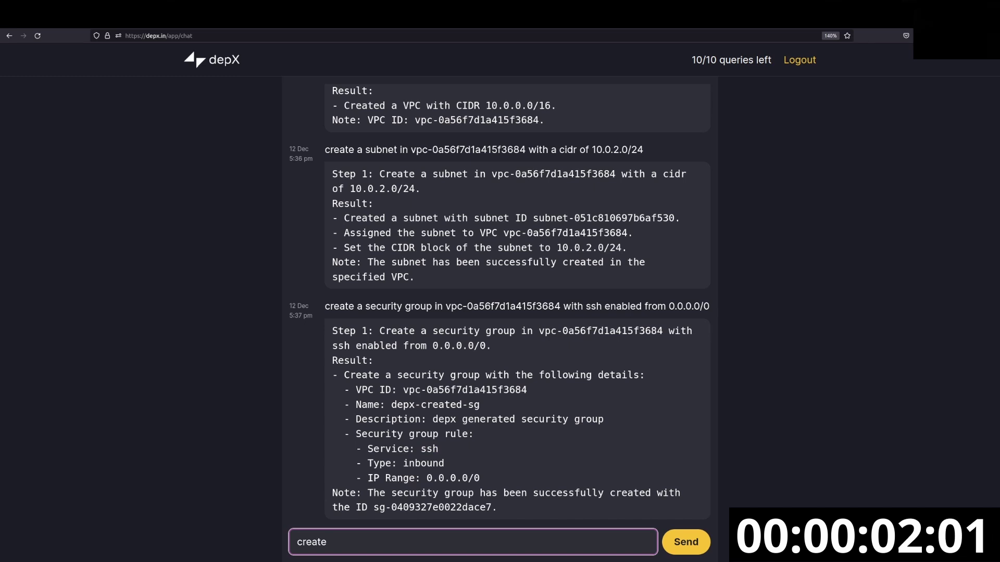
{"action": "type", "text": "an instance with"}
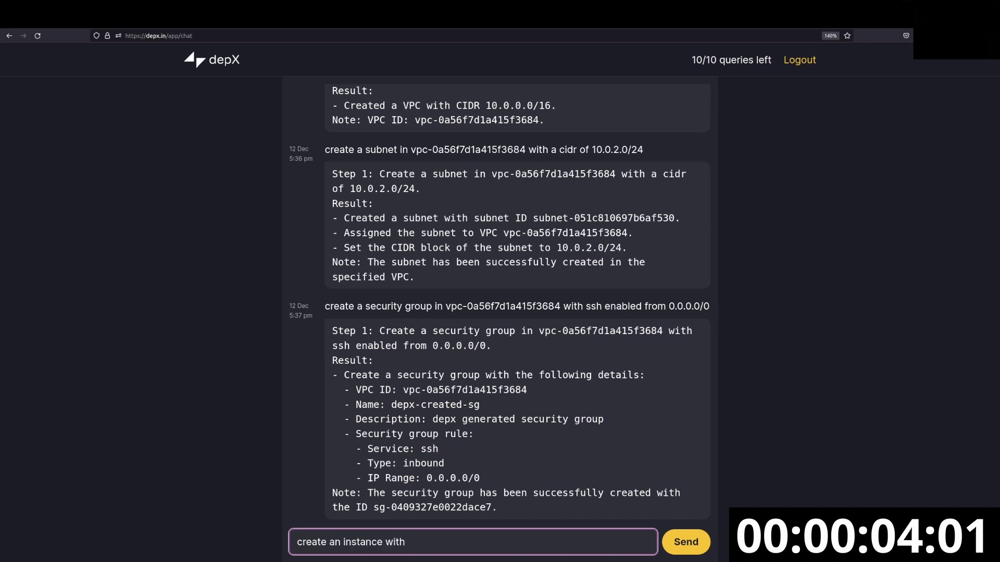
{"action": "type", "text": " size"}
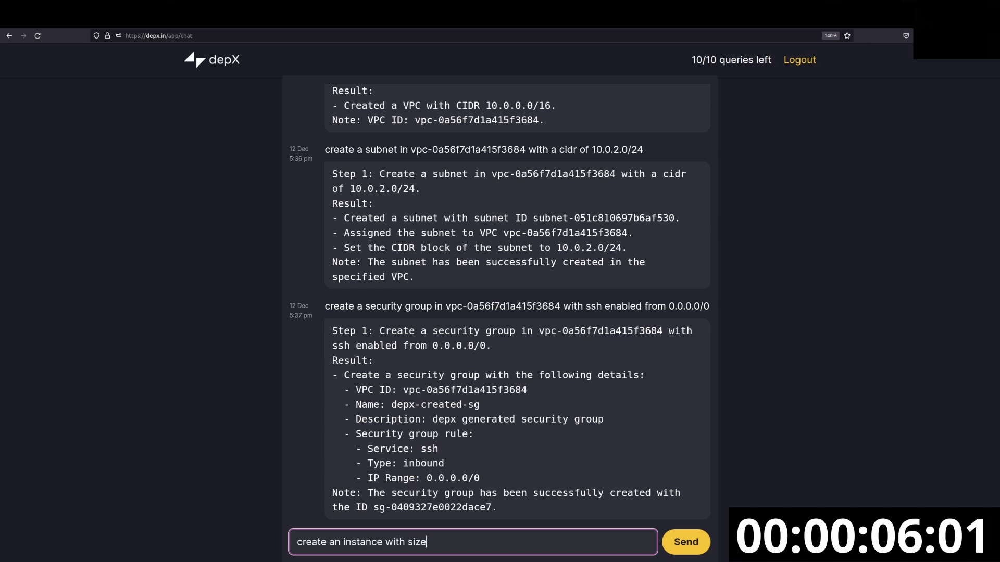
{"action": "type", "text": " t3.micro and 20"}
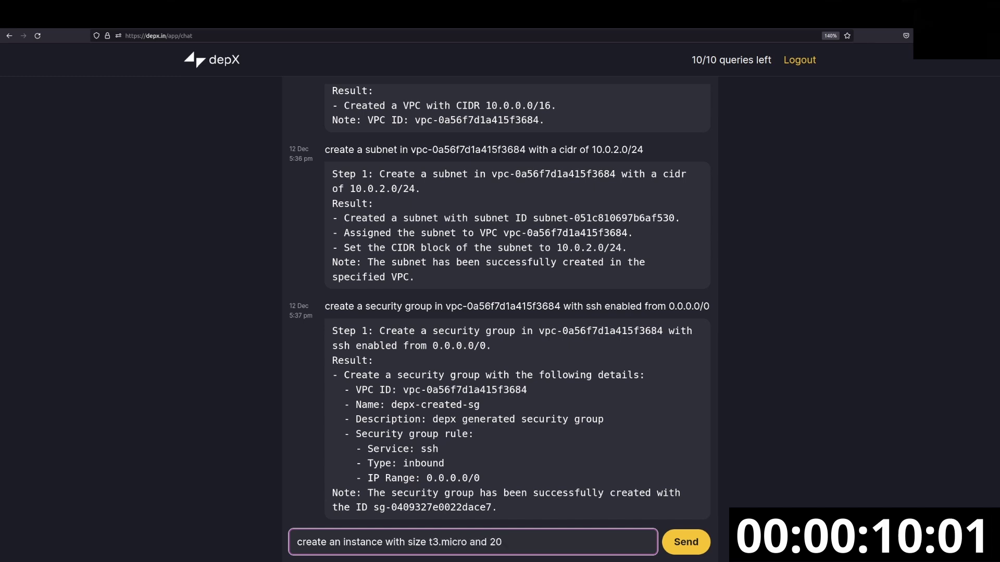
{"action": "type", "text": "gb storage and attach it "}
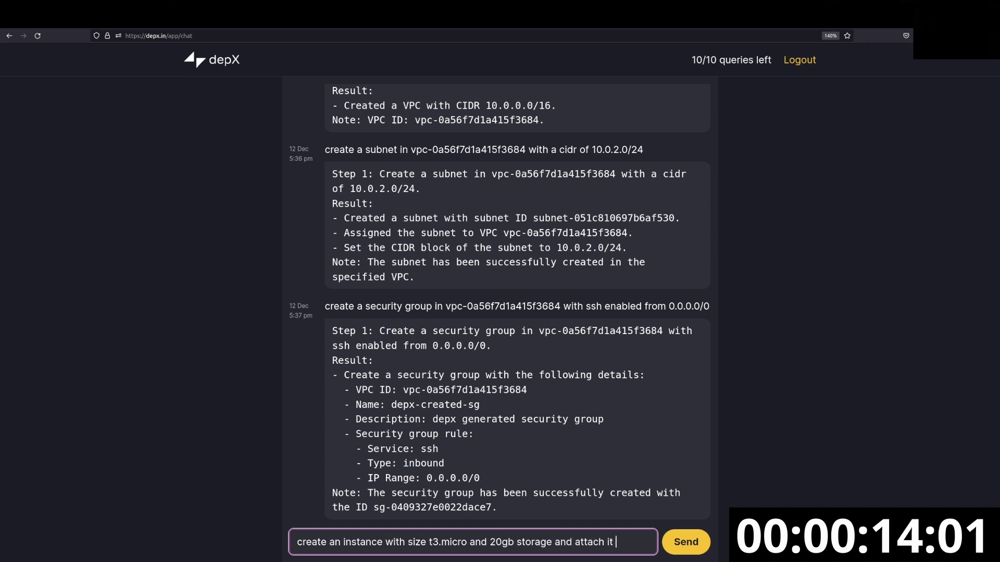
{"action": "type", "text": "to"}
Copy the new subnet's ID from the depX reply and append "subnet subnet-051c810697b6af530" to the instance command
{"action": "left_click_drag", "start_coordinate": [533, 218], "coordinate": [678, 218]}
{"action": "key", "text": "ctrl+c"}
{"action": "left_click", "coordinate": [469, 542]}
{"action": "type", "text": "subnet"}
{"action": "key", "text": "ctrl+v"}
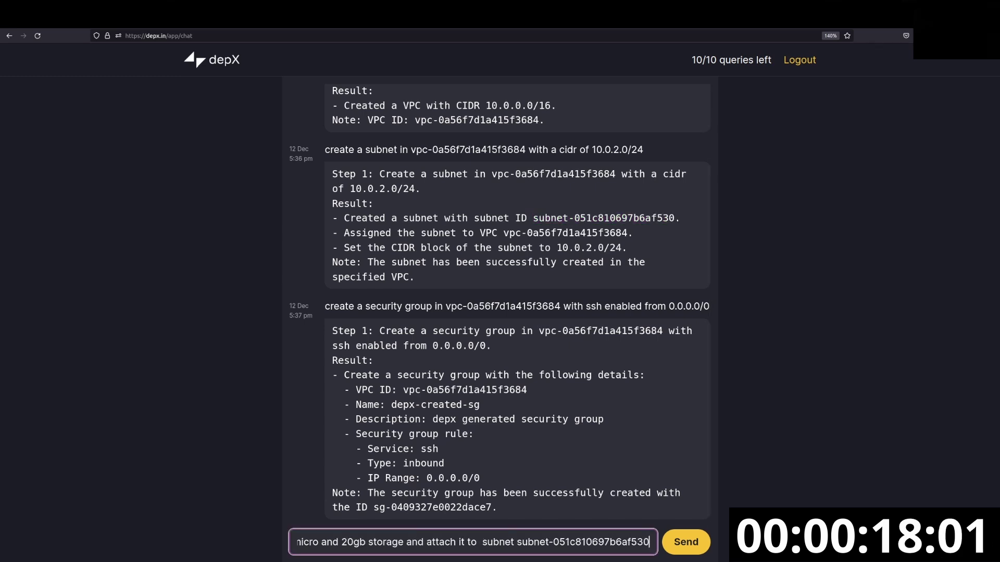
Complete the instance command with "and security group sg-0409327e0022dace7", copying the group ID from the last reply, and send it
{"action": "type", "text": "and security group"}
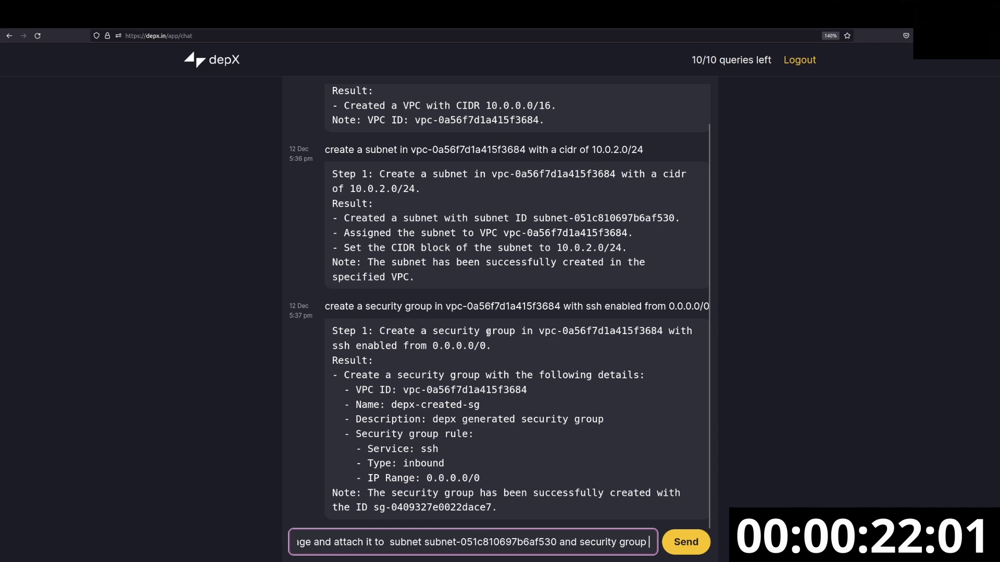
{"action": "left_click_drag", "start_coordinate": [374, 508], "coordinate": [490, 508]}
{"action": "key", "text": "ctrl+c"}
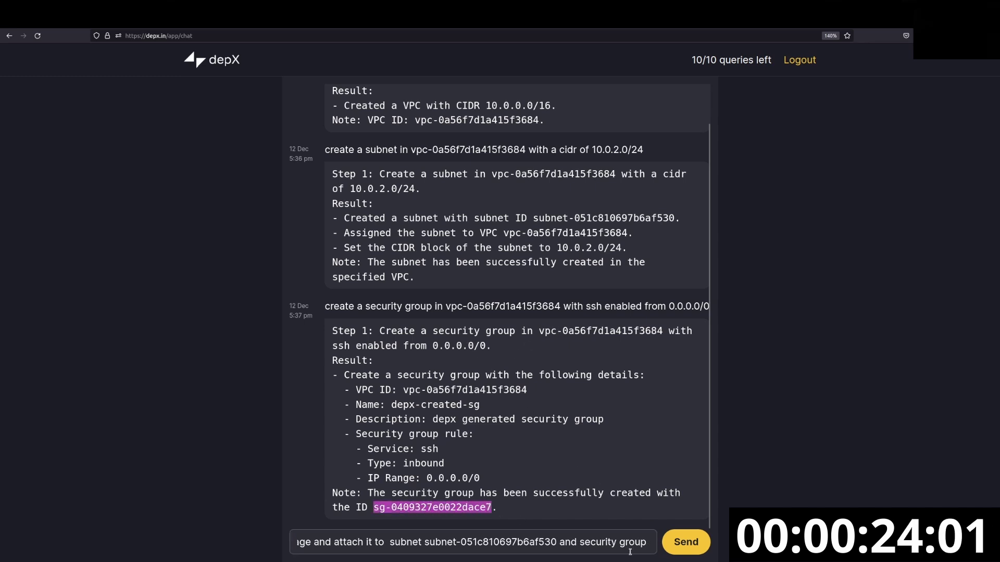
{"action": "left_click", "coordinate": [630, 551]}
{"action": "key", "text": "ctrl+v"}
{"action": "key", "text": "Return"}
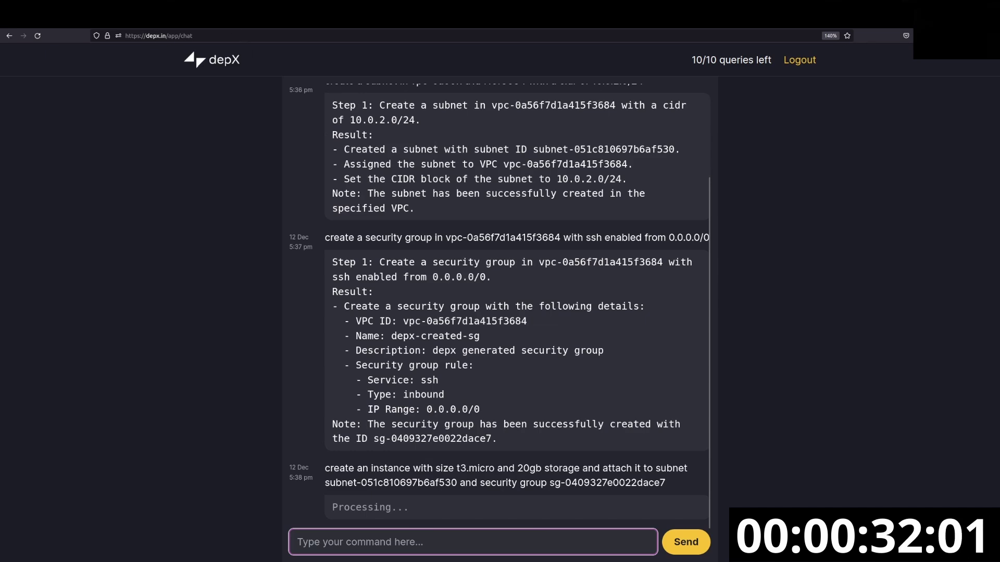
Switch to the AWS EC2 Instances page and refresh the instance list to check for the new instance
{"action": "key", "text": "ctrl+Tab"}
{"action": "left_click", "coordinate": [687, 74]}
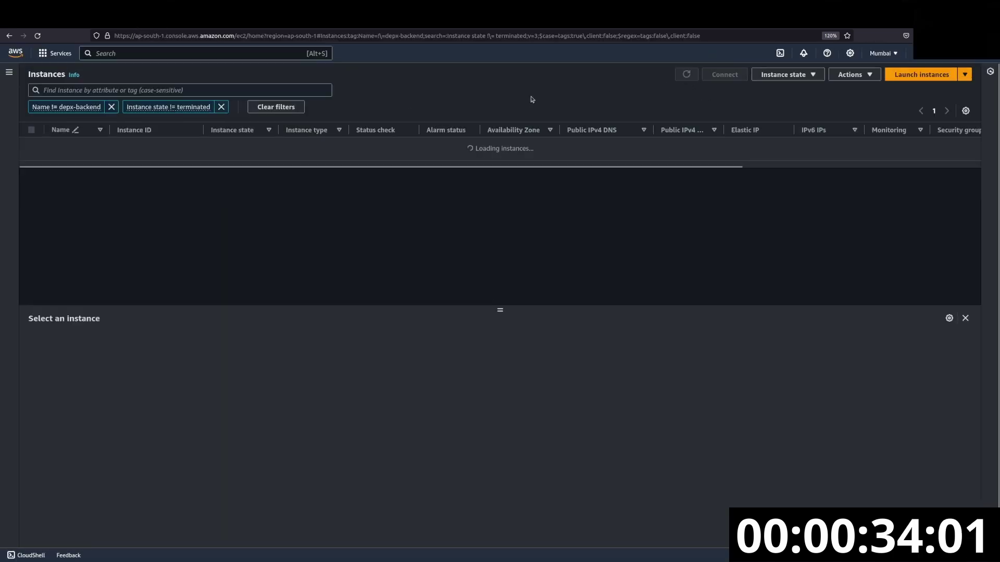
Switch to depX and highlight the note about internet connection and public IP address in the instance creation reply
{"action": "key", "text": "ctrl+Tab"}
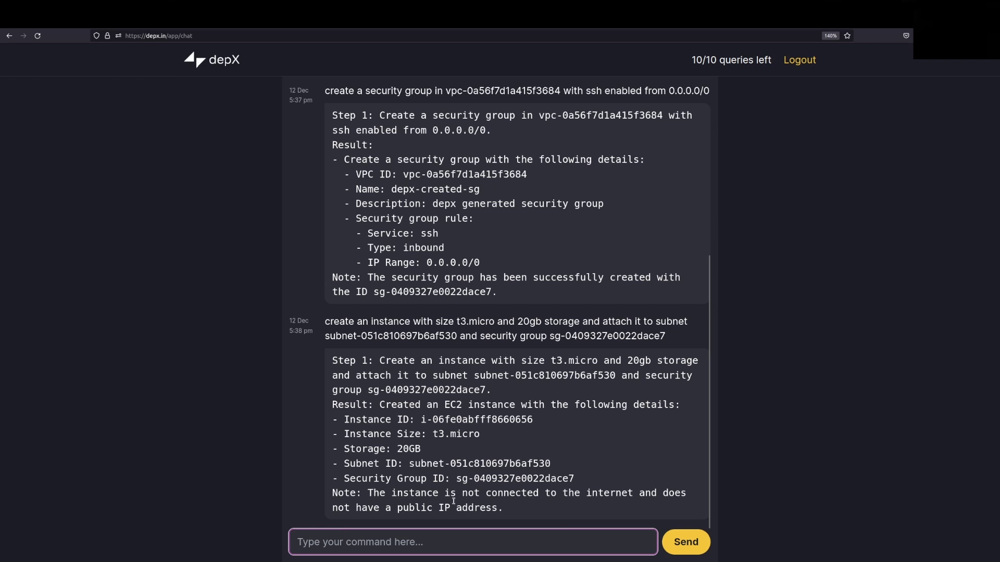
{"action": "left_click_drag", "start_coordinate": [369, 492], "coordinate": [504, 508]}
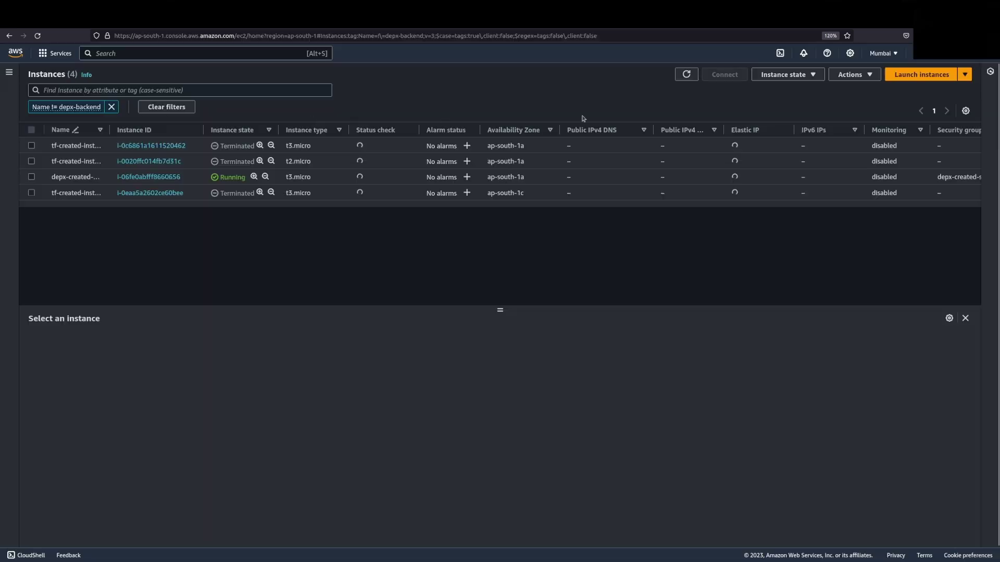
Return to the AWS Instances page, widen the Name column to show full names, and open the details of depx-created-ec2-instance
{"action": "key", "text": "ctrl+Tab"}
{"action": "left_click_drag", "start_coordinate": [109, 138], "coordinate": [158, 138]}
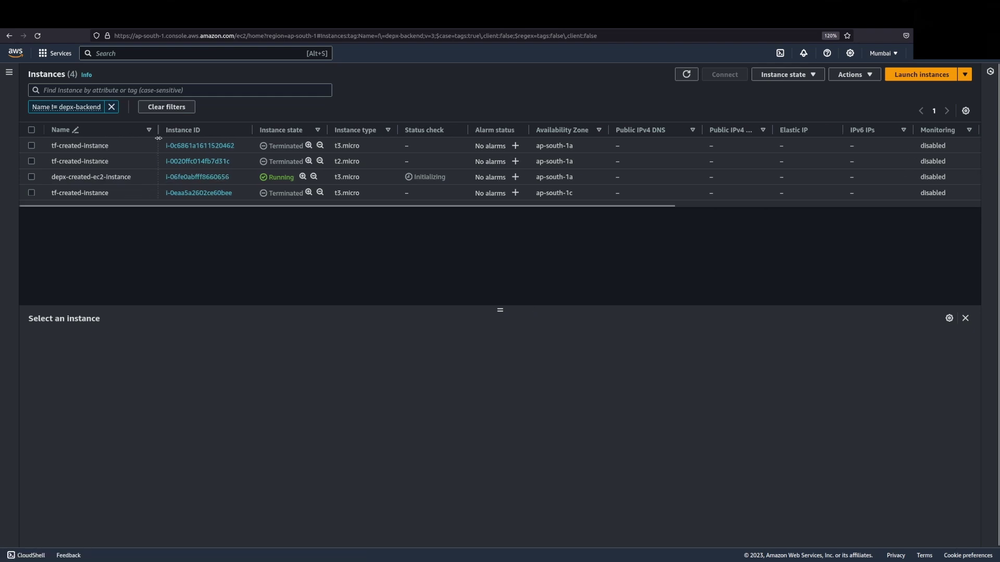
{"action": "left_click", "coordinate": [198, 177]}
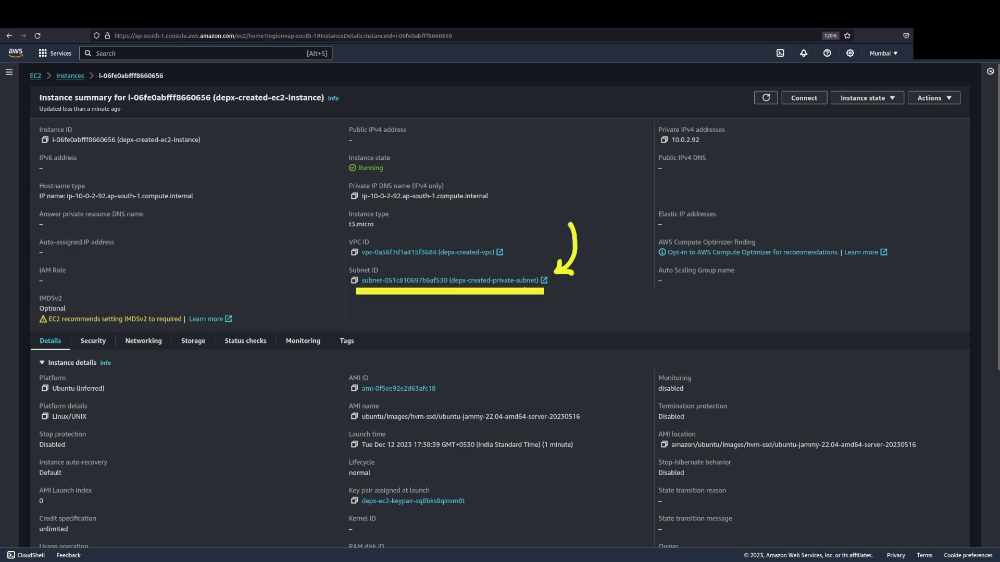
Review the instance's details and its security group's inbound and outbound rules, and switch back to the depX chat
{"action": "scroll", "coordinate": [104, 179], "scroll_direction": "down", "scroll_amount": 3}
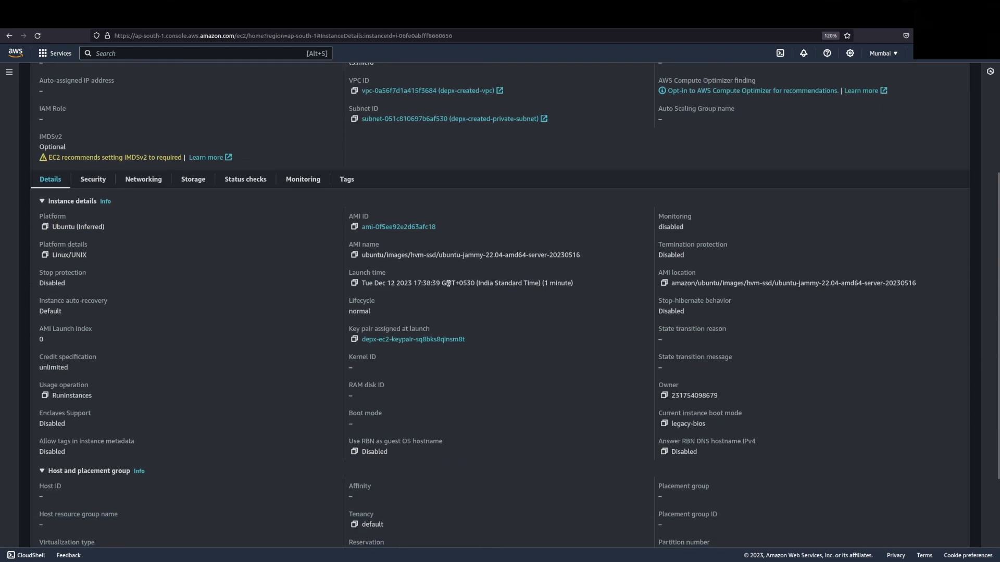
{"action": "left_click", "coordinate": [98, 179]}
{"action": "scroll", "coordinate": [230, 351], "scroll_direction": "down", "scroll_amount": 1}
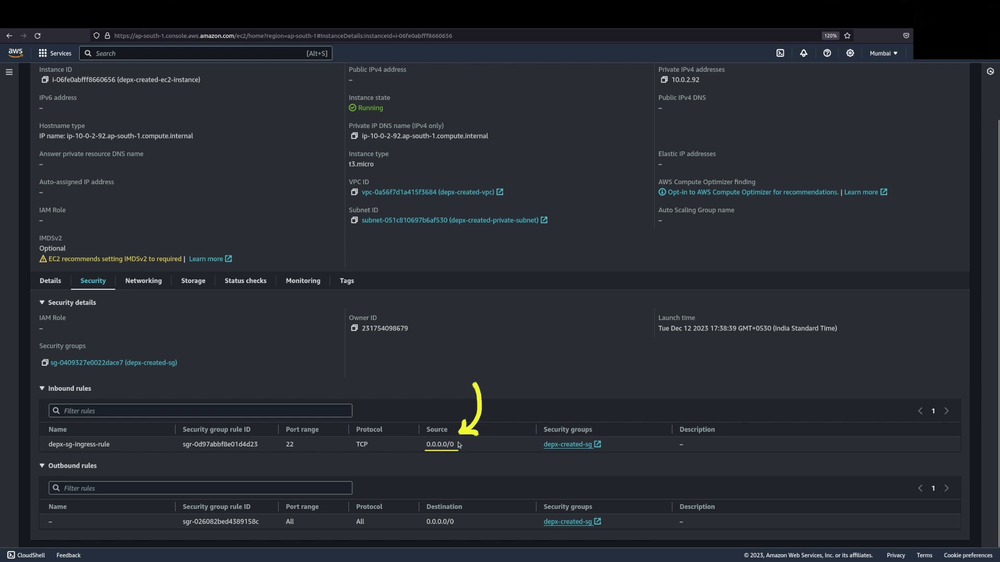
{"action": "key", "text": "ctrl+Tab"}
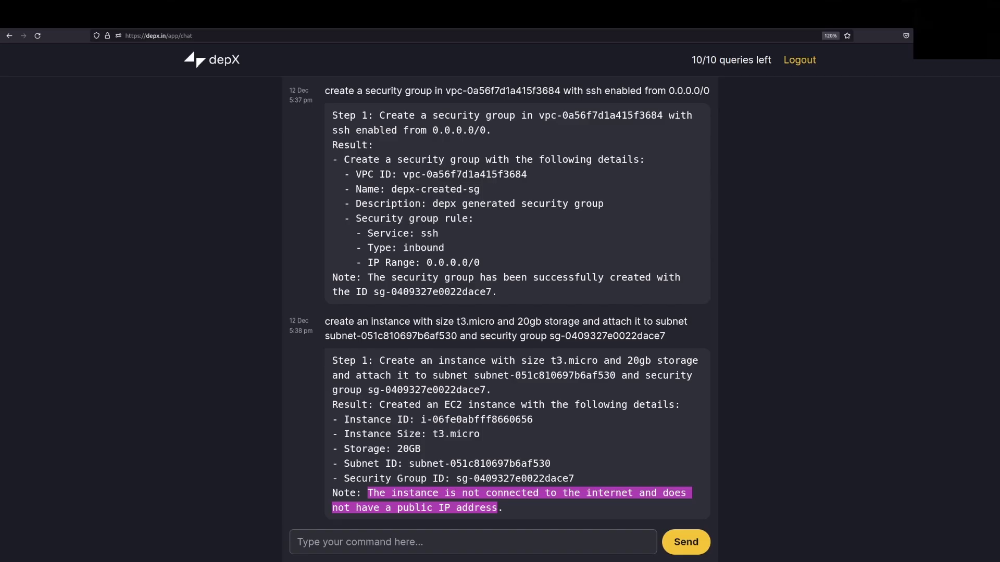